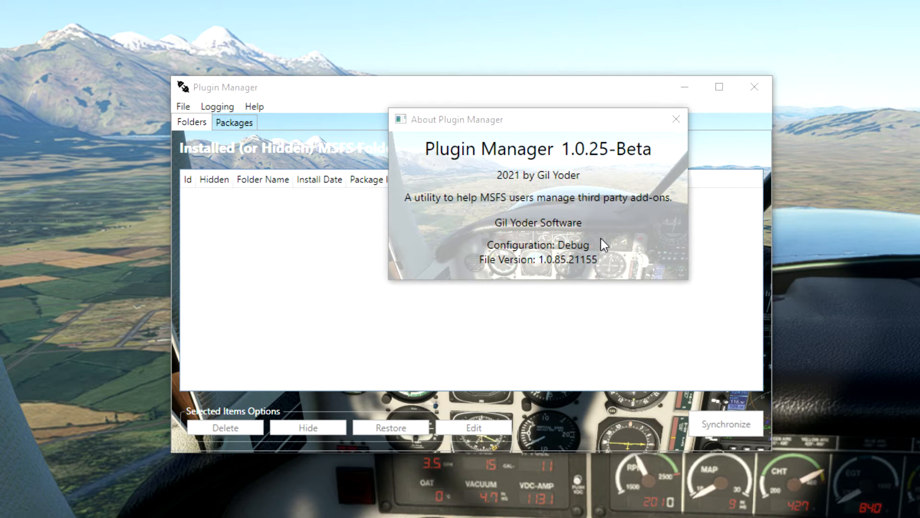
Close the About information and look over the Packages and Folders views
{"action": "left_click", "coordinate": [682, 120]}
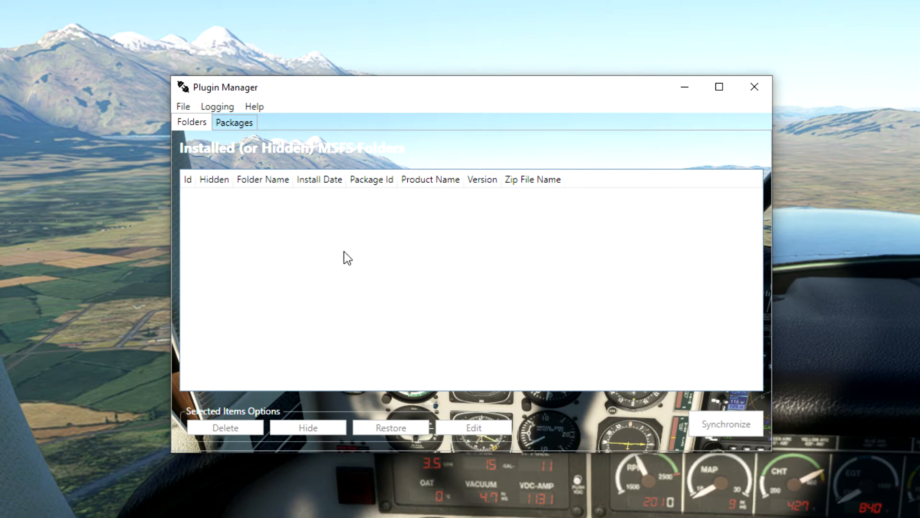
{"action": "left_click", "coordinate": [238, 123]}
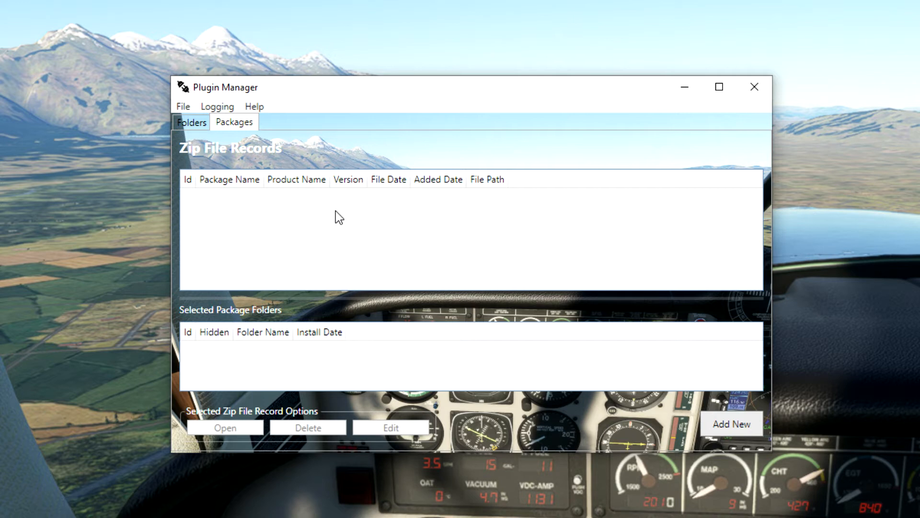
{"action": "left_click", "coordinate": [192, 123]}
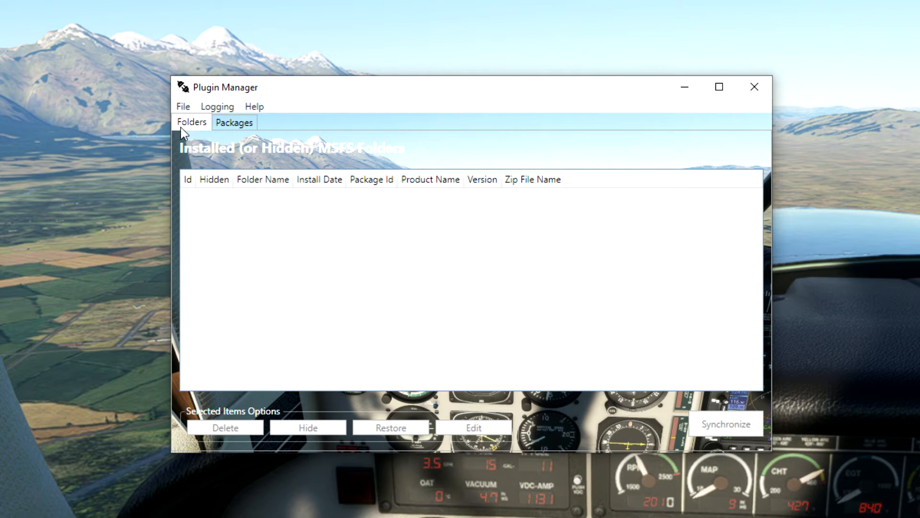
Open the setup properties and set the community folder path to D:\Packages\Community
{"action": "left_click", "coordinate": [183, 110]}
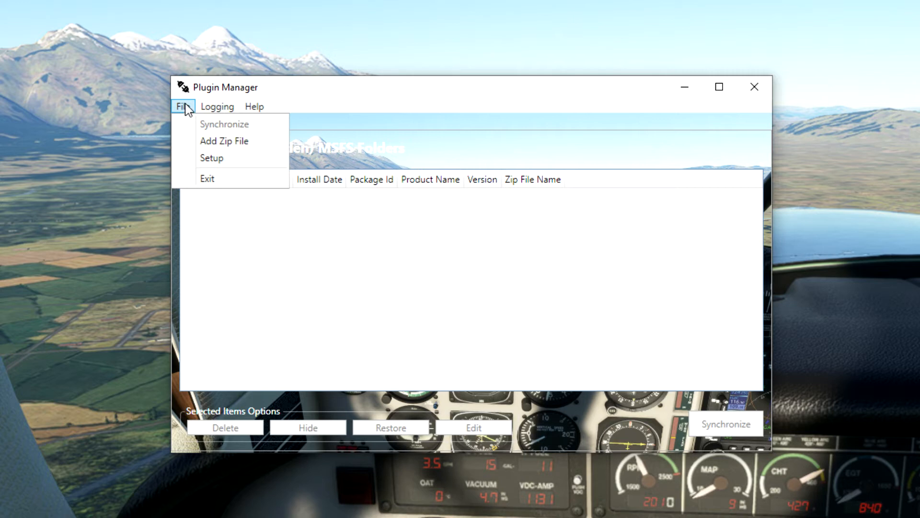
{"action": "left_click", "coordinate": [223, 158]}
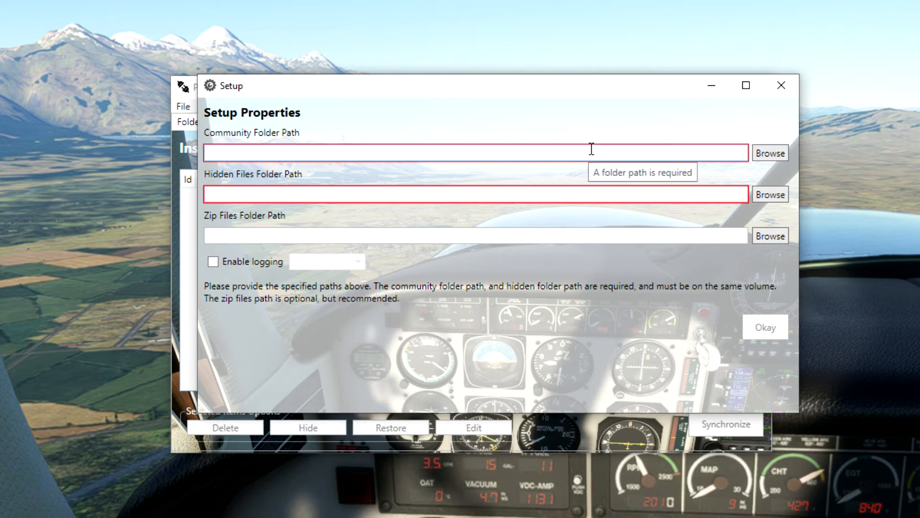
{"action": "left_click", "coordinate": [769, 152]}
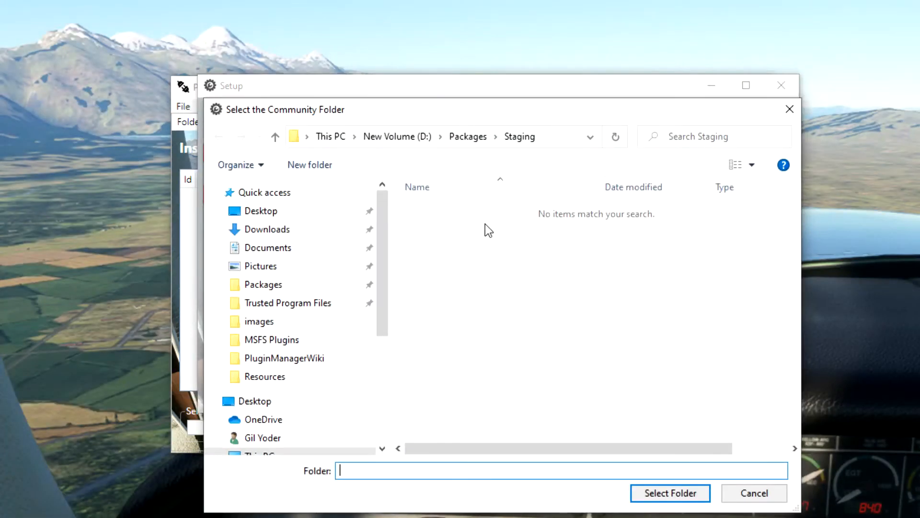
{"action": "left_click", "coordinate": [466, 137]}
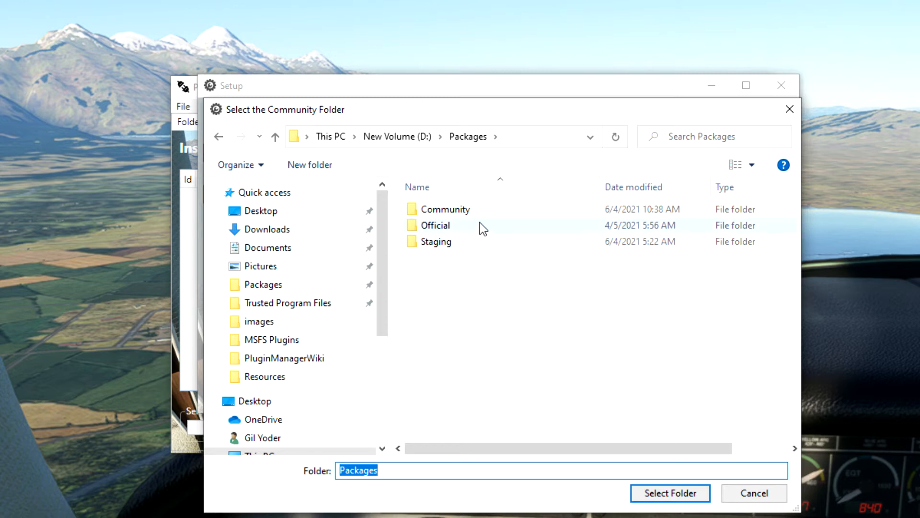
{"action": "left_click", "coordinate": [436, 211]}
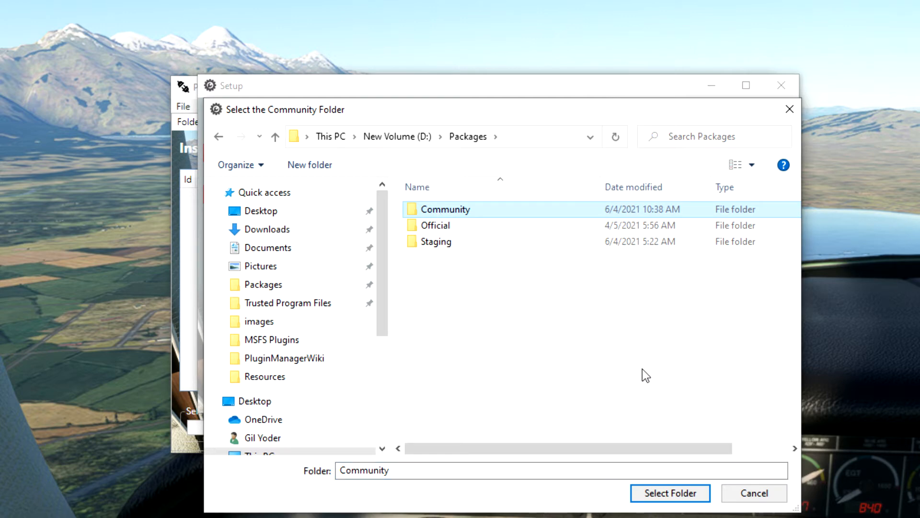
{"action": "left_click", "coordinate": [671, 492]}
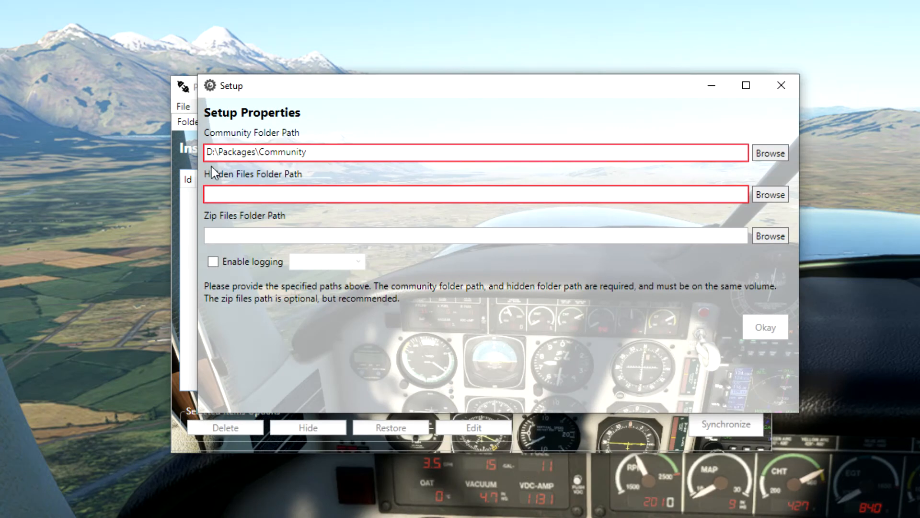
Set the hidden files folder path to D:\Packages\Staging
{"action": "mouse_move", "coordinate": [206, 159]}
{"action": "left_click", "coordinate": [772, 196]}
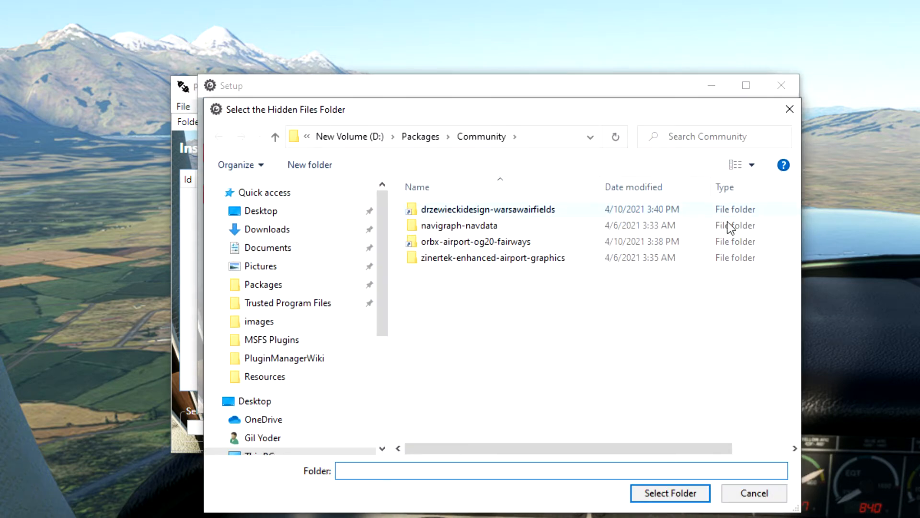
{"action": "left_click", "coordinate": [420, 137]}
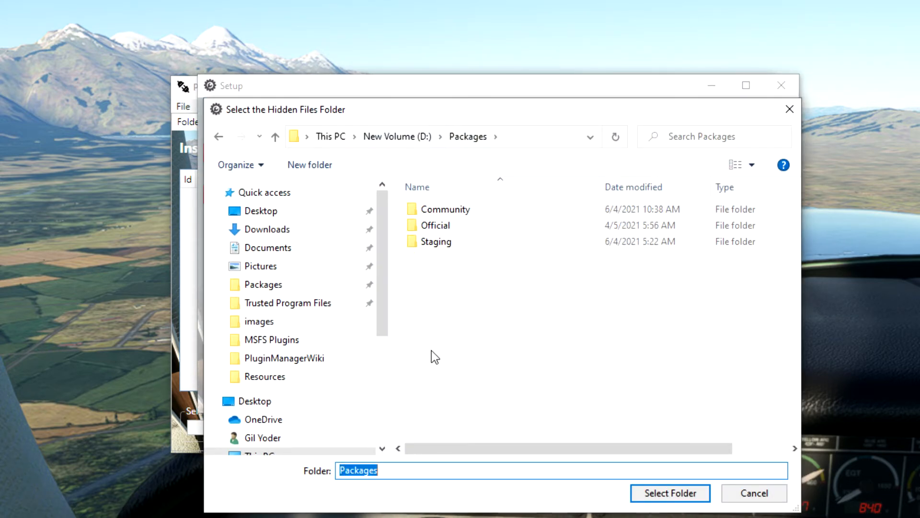
{"action": "left_click", "coordinate": [441, 244]}
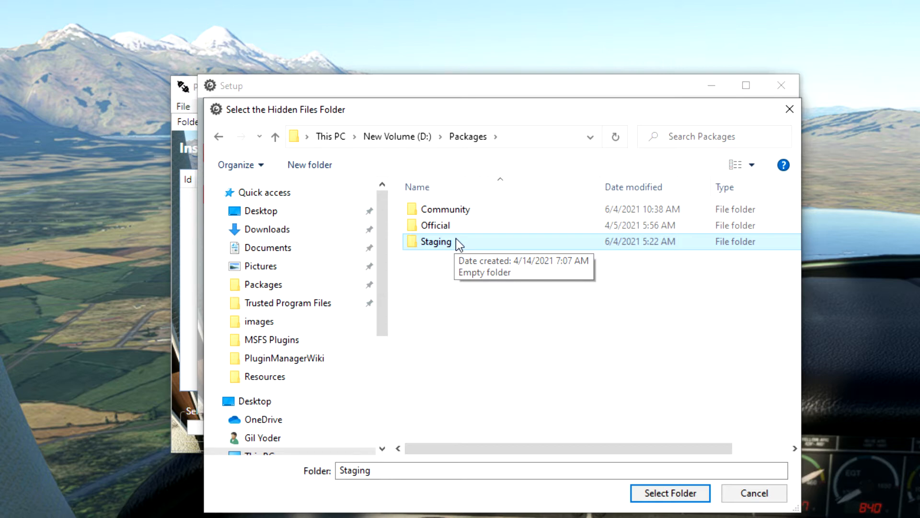
{"action": "left_click", "coordinate": [669, 493]}
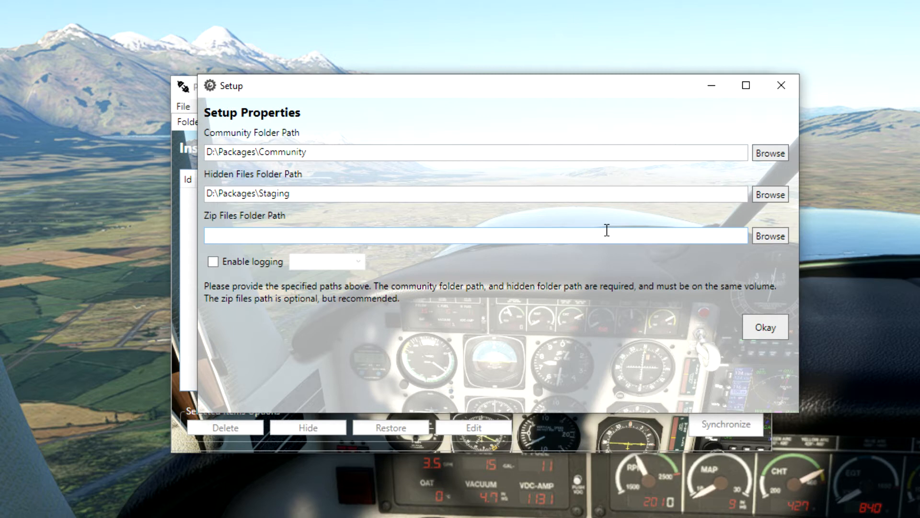
Set the zip files folder path to the MSFS Plugins folder inside Downloads
{"action": "left_click", "coordinate": [769, 236]}
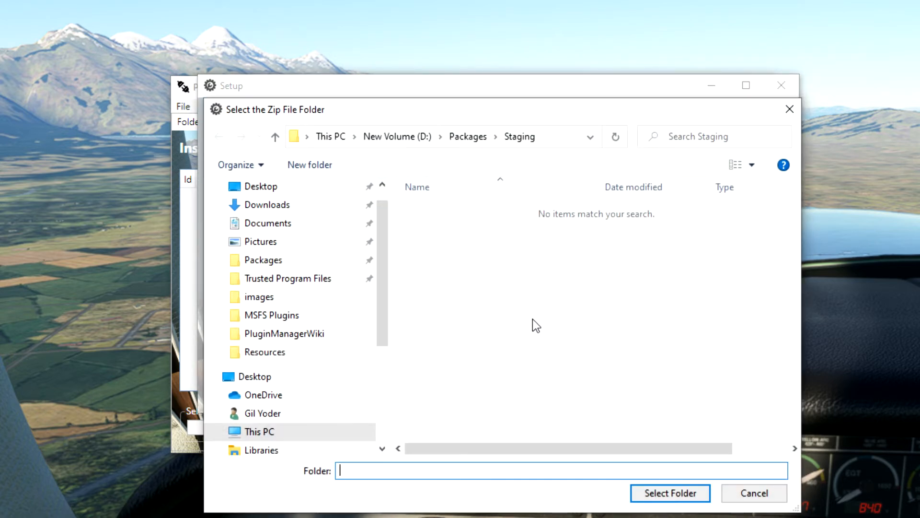
{"action": "scroll", "coordinate": [386, 216], "scroll_direction": "up", "scroll_amount": 1}
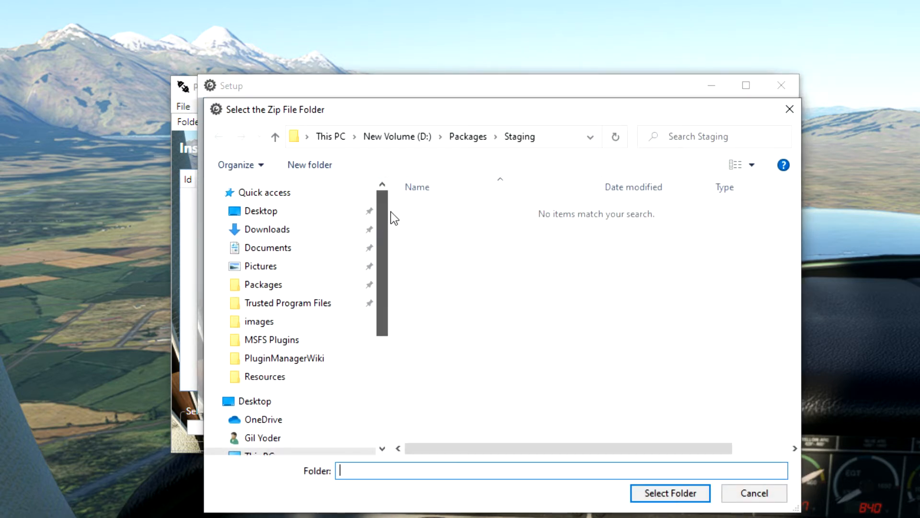
{"action": "left_click", "coordinate": [268, 229]}
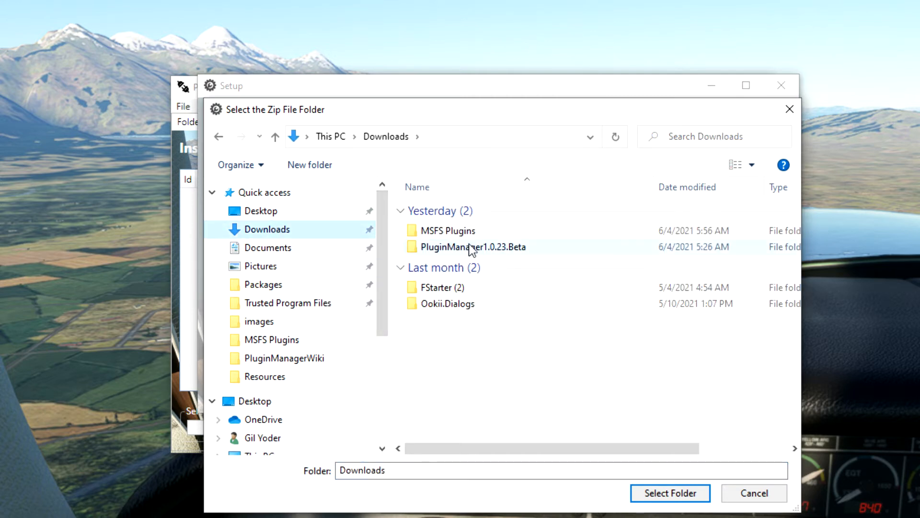
{"action": "double_click", "coordinate": [445, 232]}
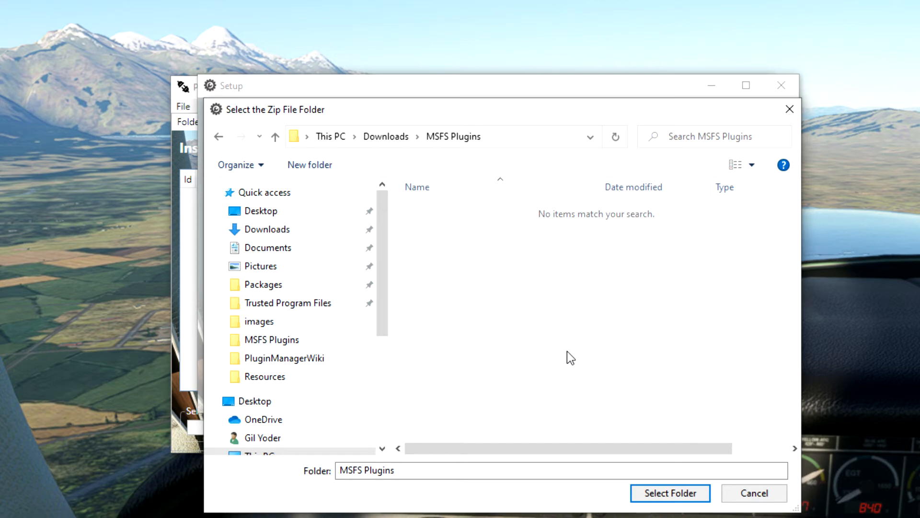
{"action": "left_click", "coordinate": [671, 494]}
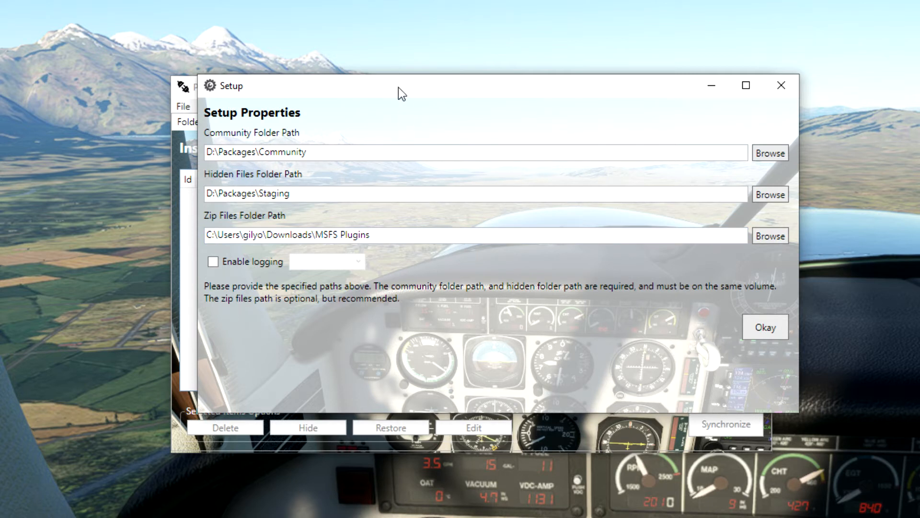
Enable logging at the Error level and accept the setup properties
{"action": "left_click", "coordinate": [213, 261]}
{"action": "left_click", "coordinate": [363, 263]}
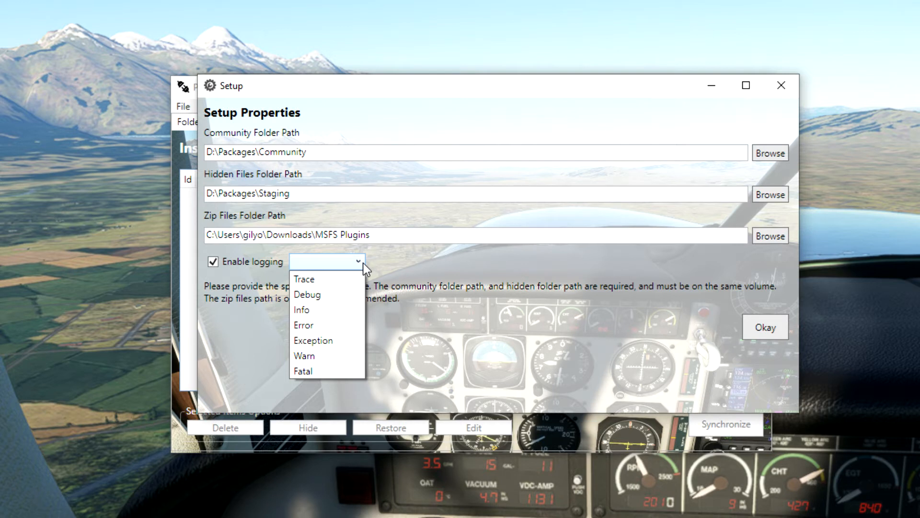
{"action": "left_click", "coordinate": [317, 326]}
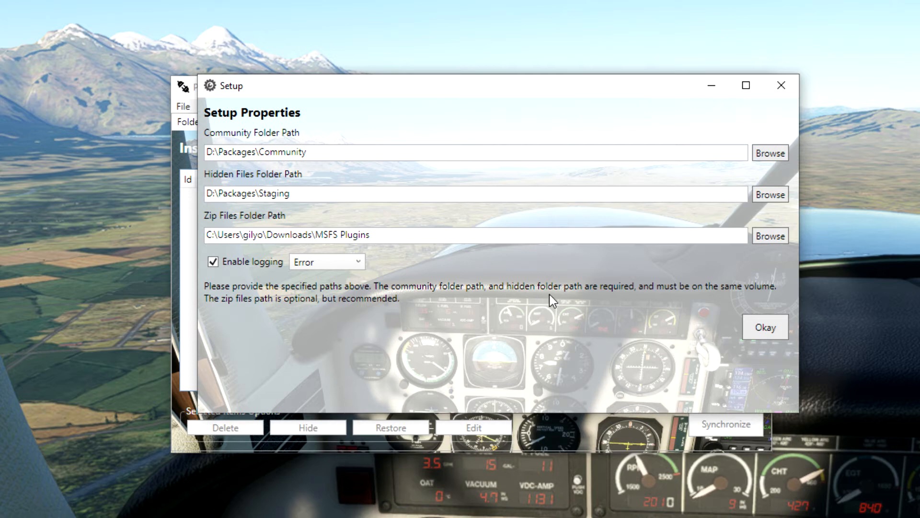
{"action": "left_click", "coordinate": [775, 325]}
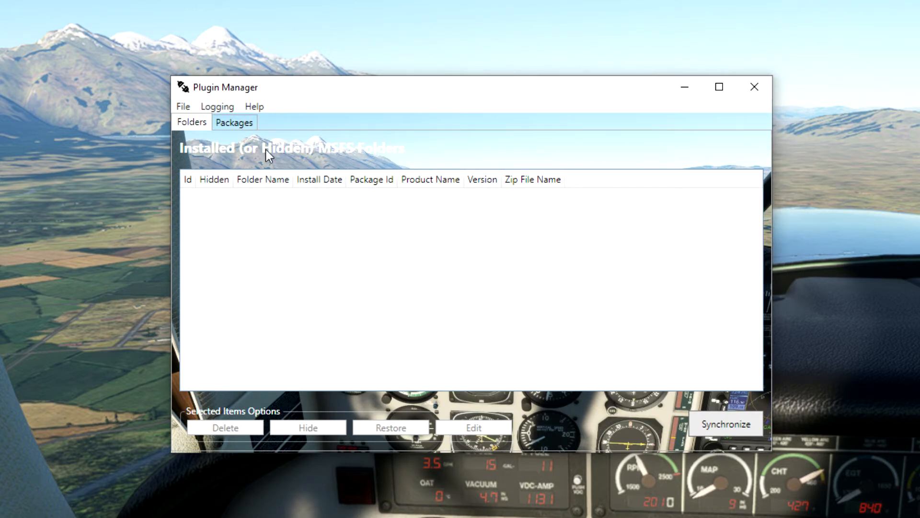
Toggle the Logging Enabled option and leave logging switched on
{"action": "left_click", "coordinate": [218, 105]}
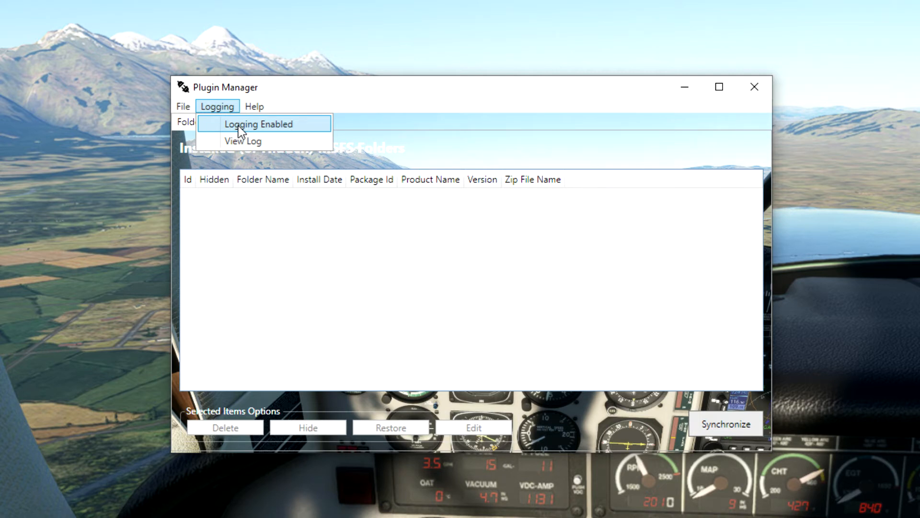
{"action": "left_click", "coordinate": [262, 126]}
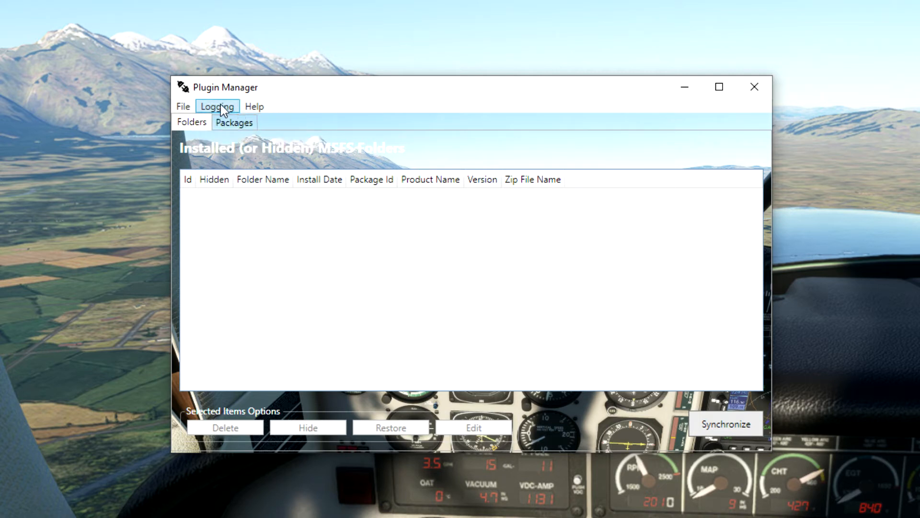
{"action": "left_click", "coordinate": [221, 104]}
{"action": "left_click", "coordinate": [243, 125]}
{"action": "left_click", "coordinate": [219, 107]}
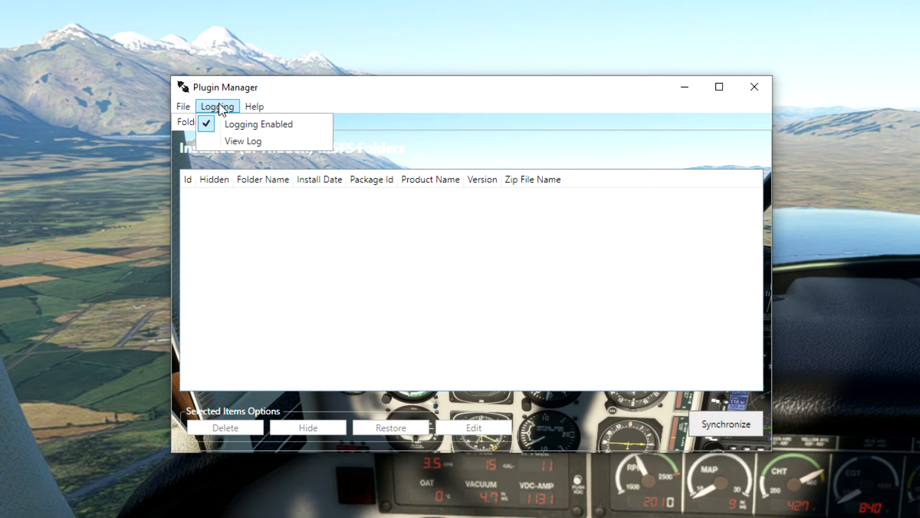
View the Plugin Manager log, moving its window fully into view, and close it again
{"action": "left_click", "coordinate": [263, 142]}
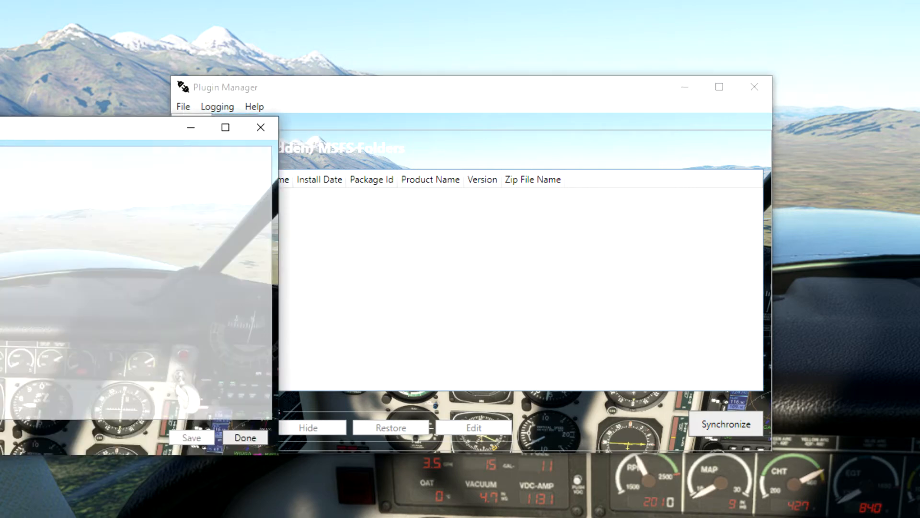
{"action": "left_click_drag", "start_coordinate": [0, 80], "coordinate": [324, 79]}
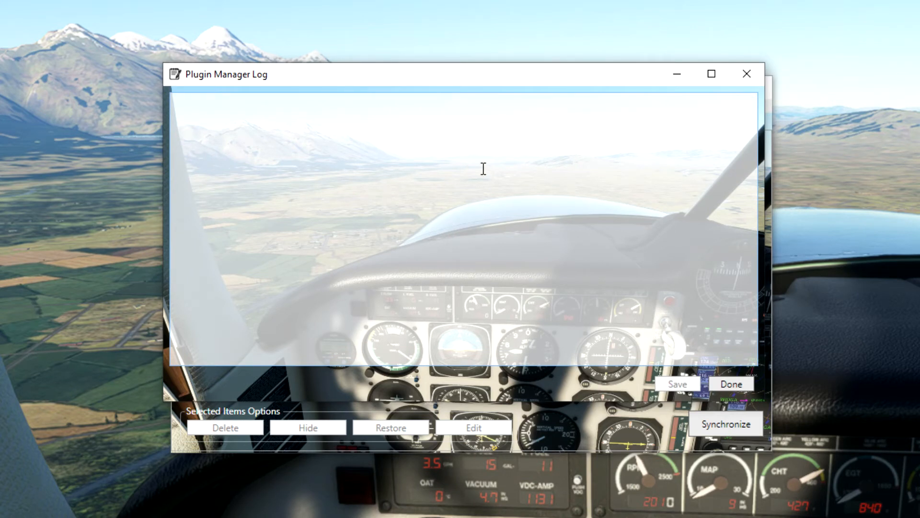
{"action": "left_click_drag", "start_coordinate": [428, 76], "coordinate": [468, 58]}
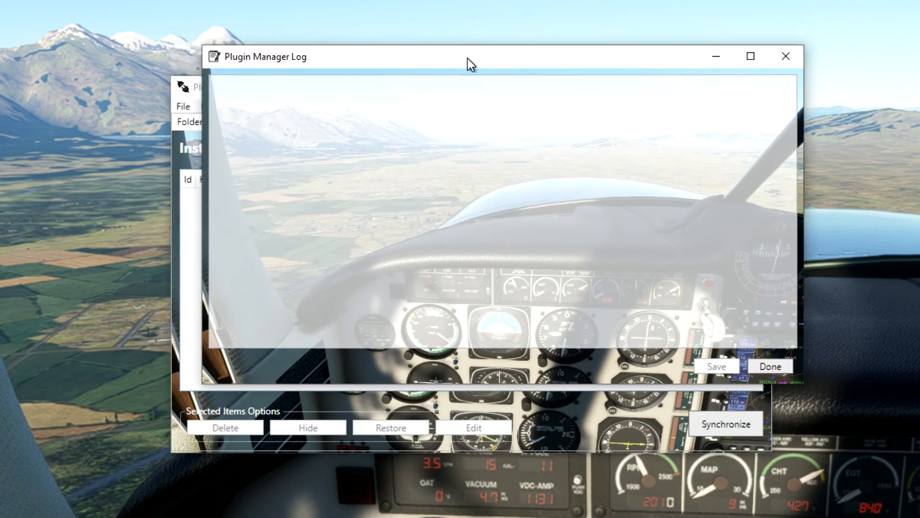
{"action": "left_click", "coordinate": [338, 159]}
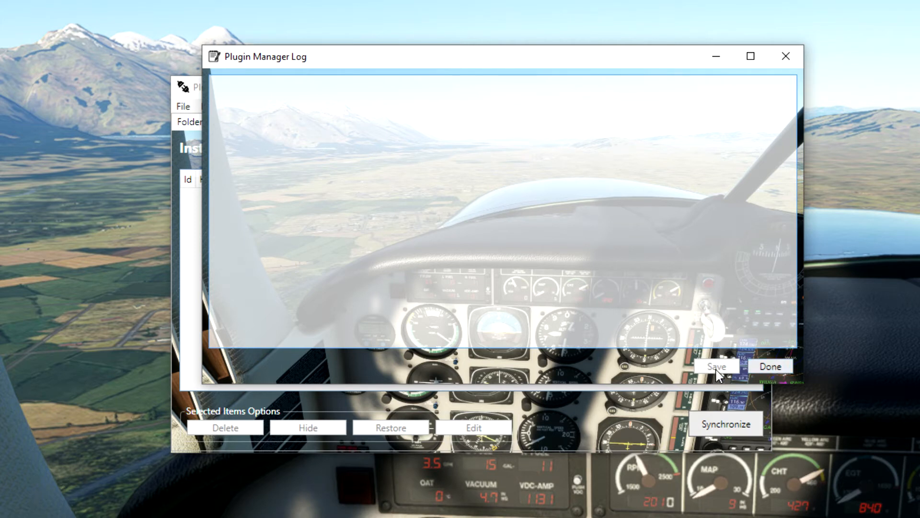
{"action": "left_click", "coordinate": [786, 56]}
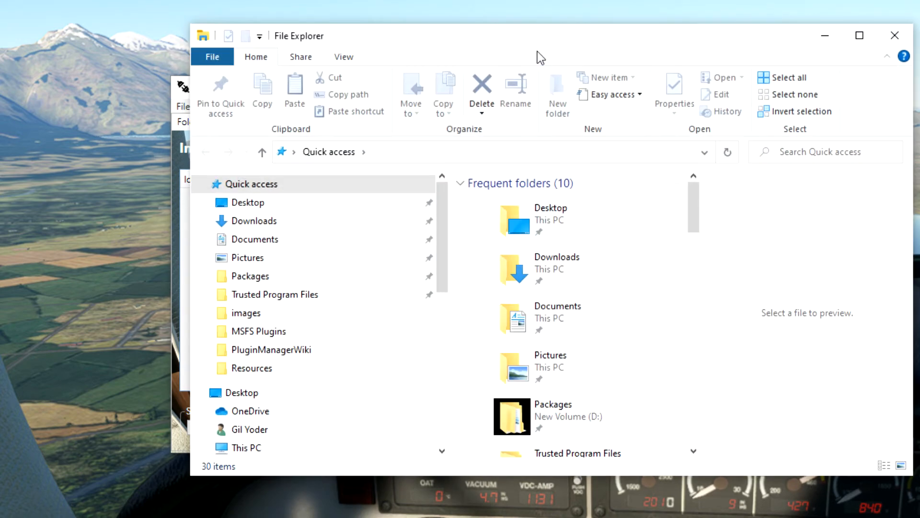
In File Explorer, inspect the contents of the Community and Staging folders under D:\Packages
{"action": "left_click_drag", "start_coordinate": [531, 46], "coordinate": [465, 34]}
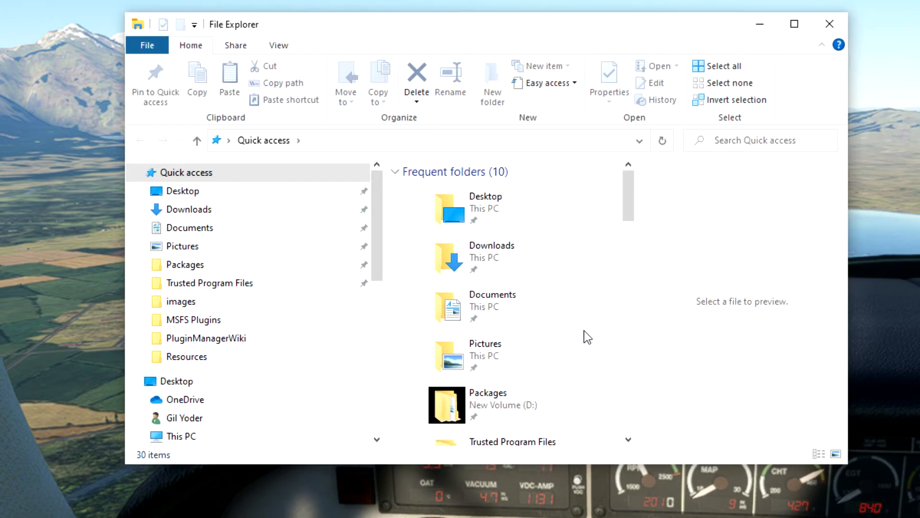
{"action": "left_click", "coordinate": [186, 266]}
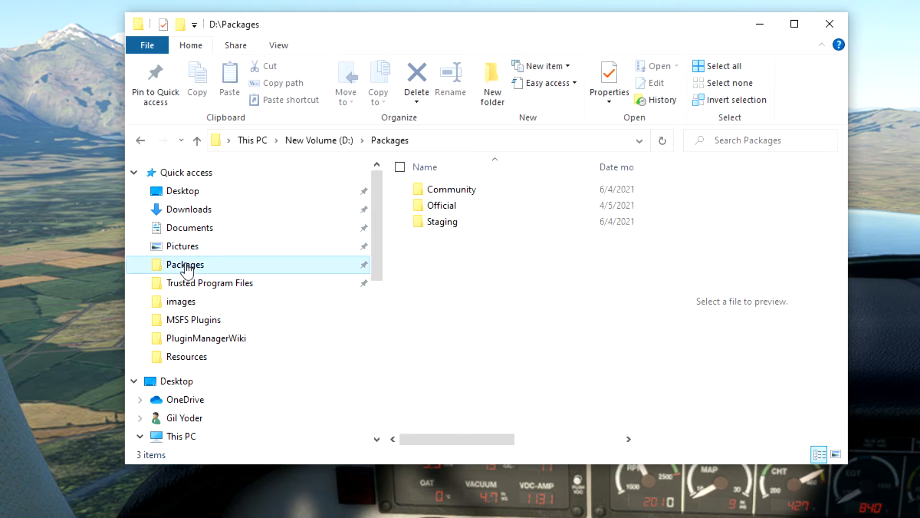
{"action": "double_click", "coordinate": [464, 190]}
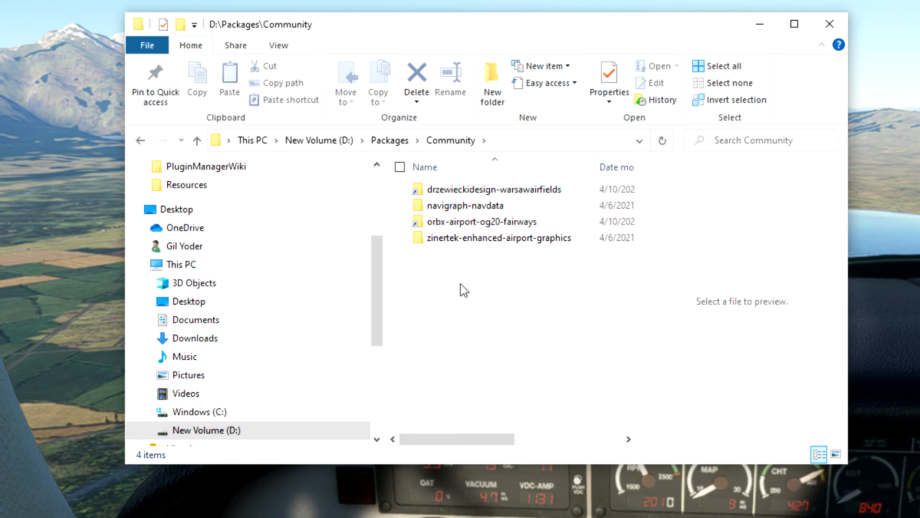
{"action": "left_click", "coordinate": [391, 141]}
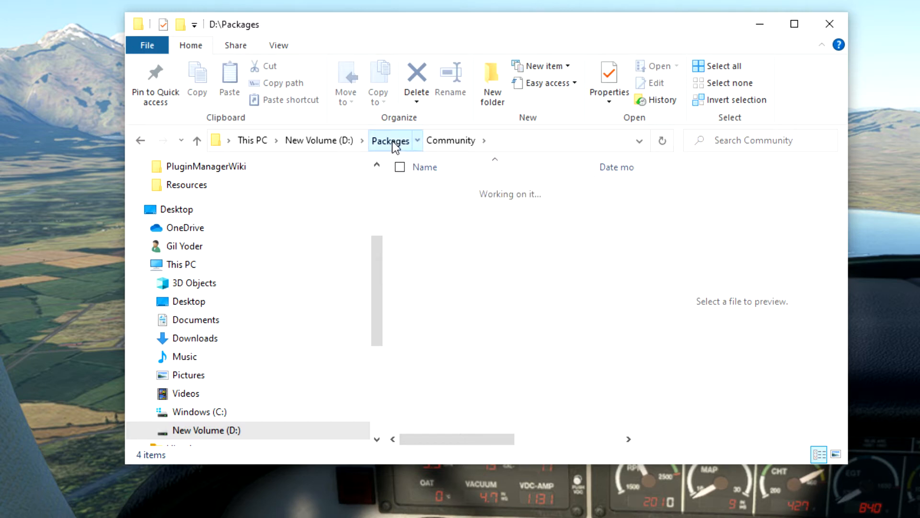
{"action": "double_click", "coordinate": [447, 226]}
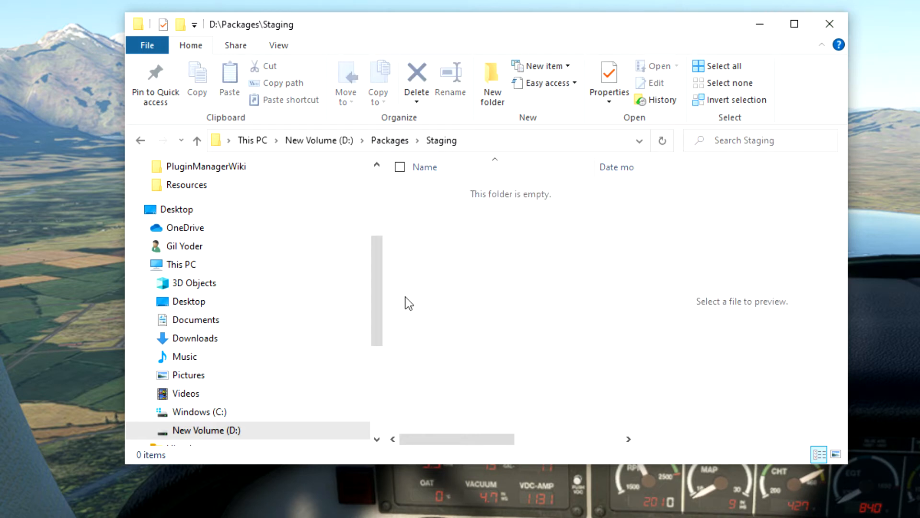
{"action": "left_click_drag", "start_coordinate": [376, 257], "coordinate": [380, 203]}
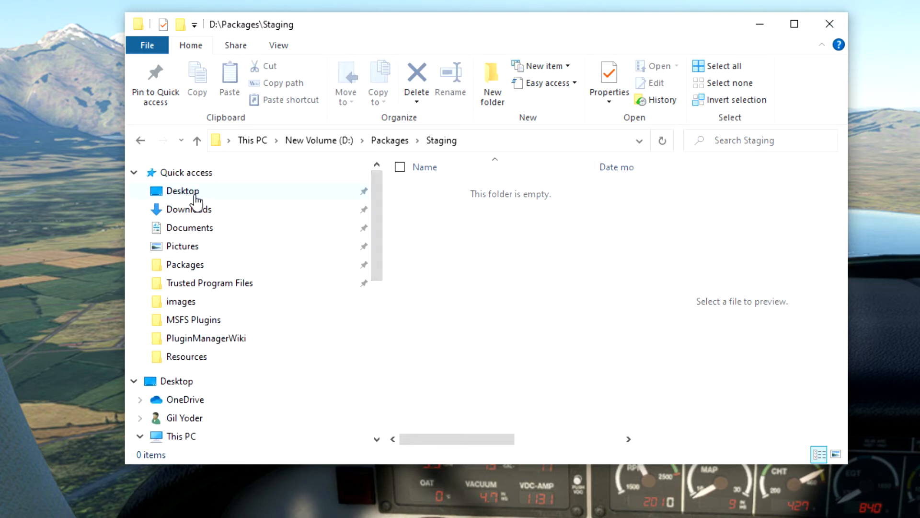
Examine the downloaded add-on archives in the MSFS Plugins folder under Downloads and close File Explorer
{"action": "left_click", "coordinate": [185, 209]}
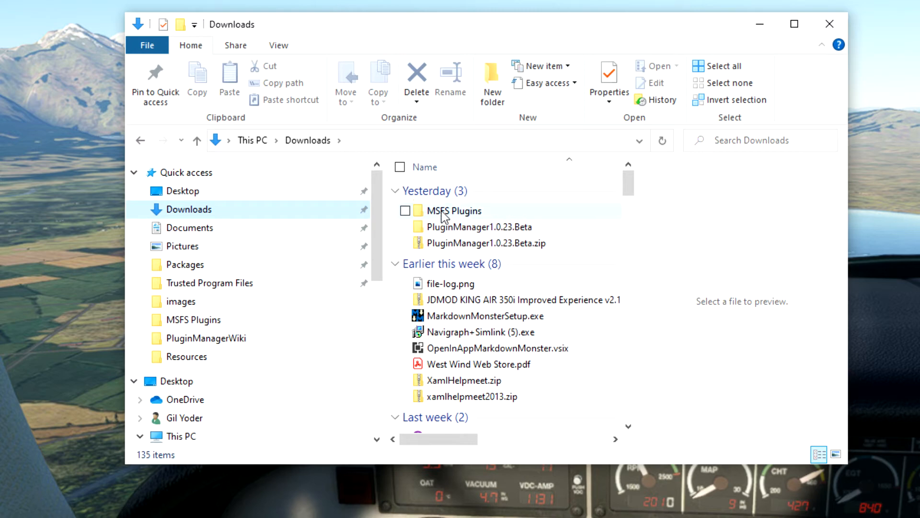
{"action": "double_click", "coordinate": [441, 211]}
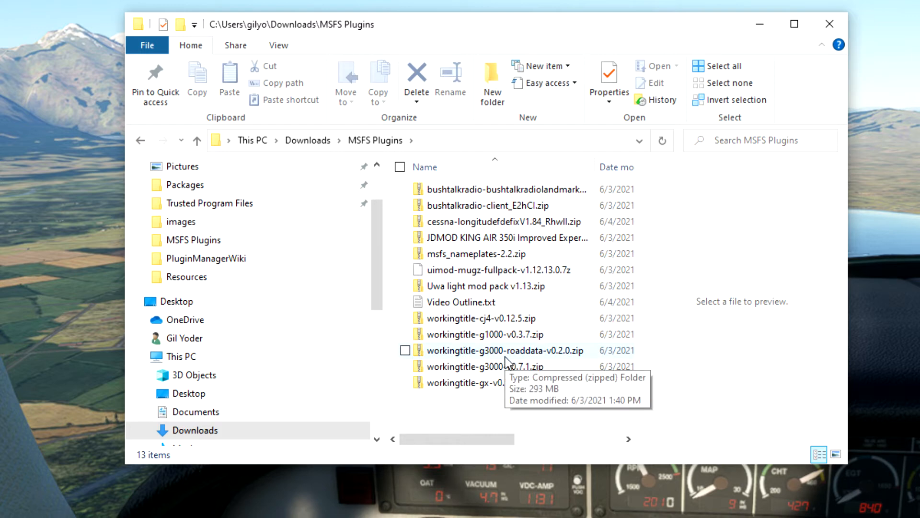
{"action": "left_click", "coordinate": [833, 28]}
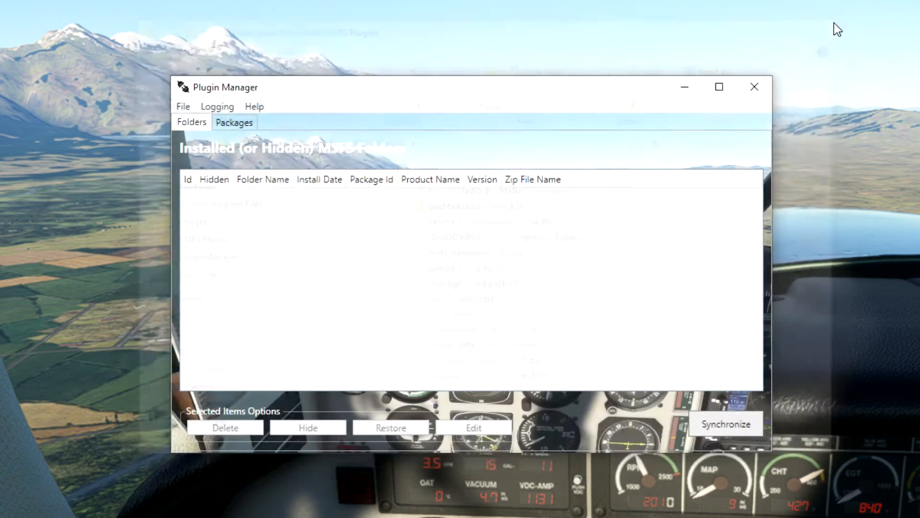
Synchronize the list of installed MSFS folders in Plugin Manager
{"action": "left_click_drag", "start_coordinate": [502, 84], "coordinate": [497, 71]}
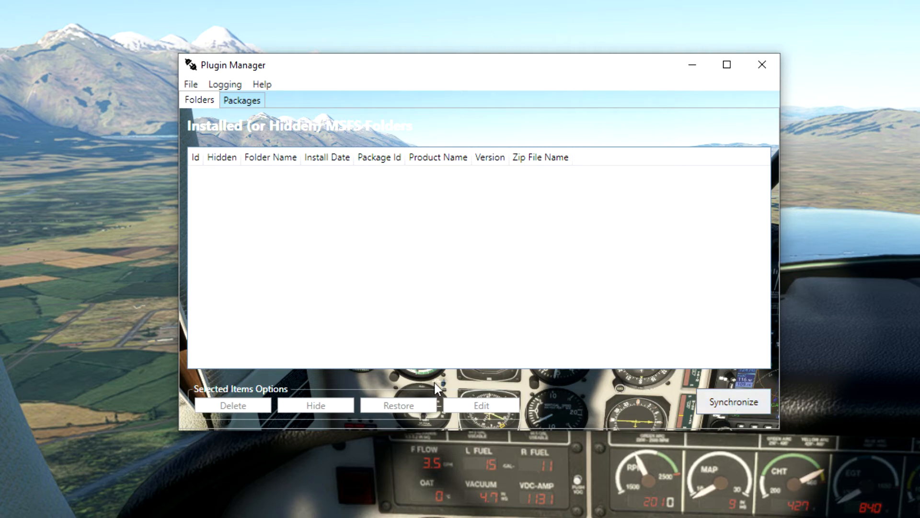
{"action": "left_click", "coordinate": [734, 406]}
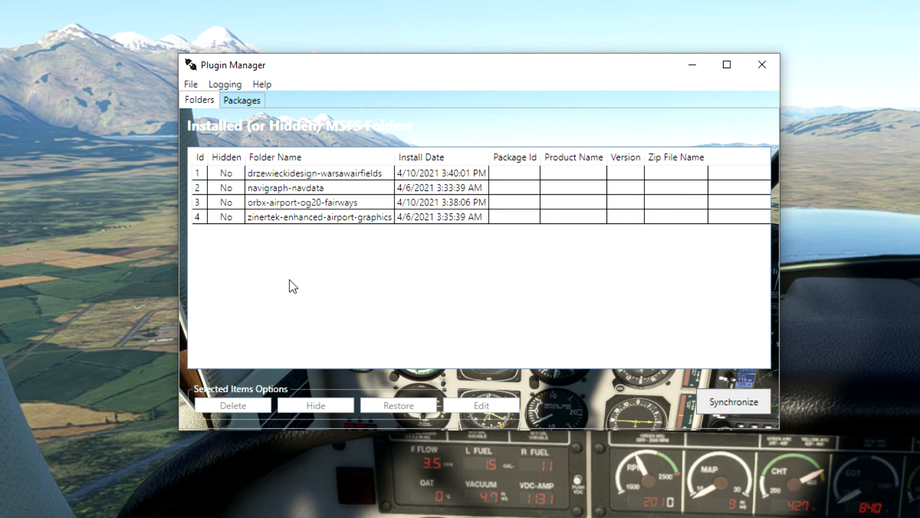
Add all the archives in Downloads\MSFS Plugins to the zip file records and dismiss the summary of added files
{"action": "left_click", "coordinate": [244, 102]}
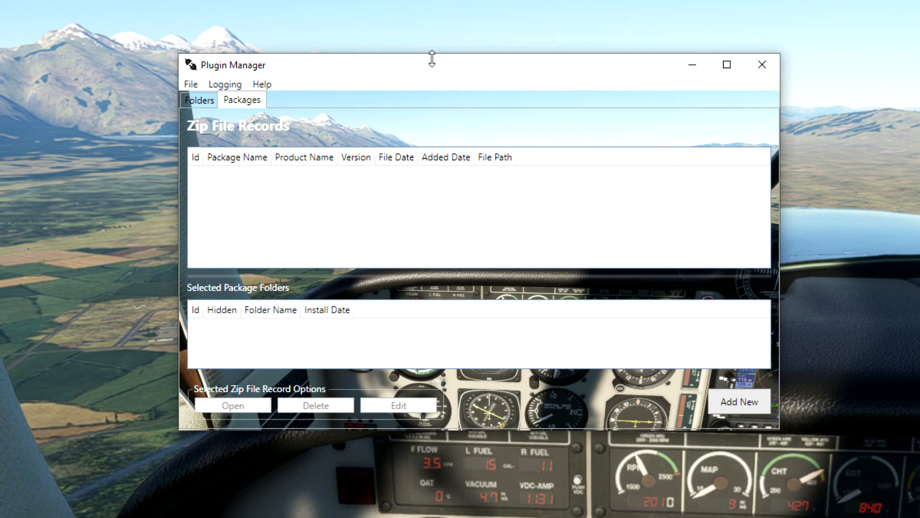
{"action": "left_click_drag", "start_coordinate": [419, 66], "coordinate": [382, 56]}
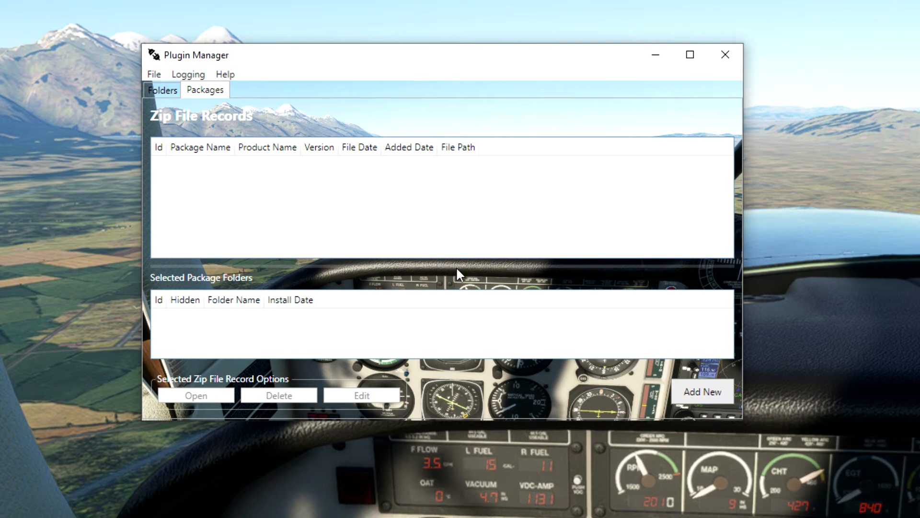
{"action": "left_click", "coordinate": [708, 393]}
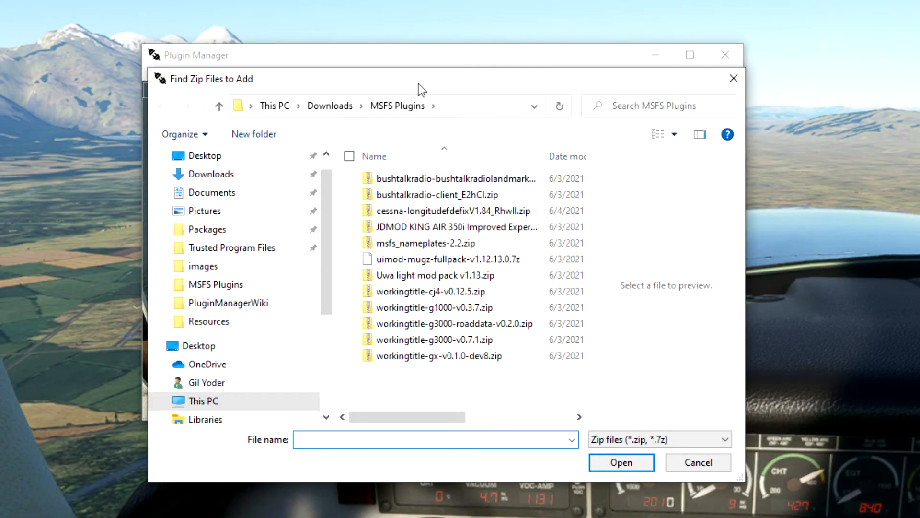
{"action": "left_click_drag", "start_coordinate": [419, 83], "coordinate": [426, 36]}
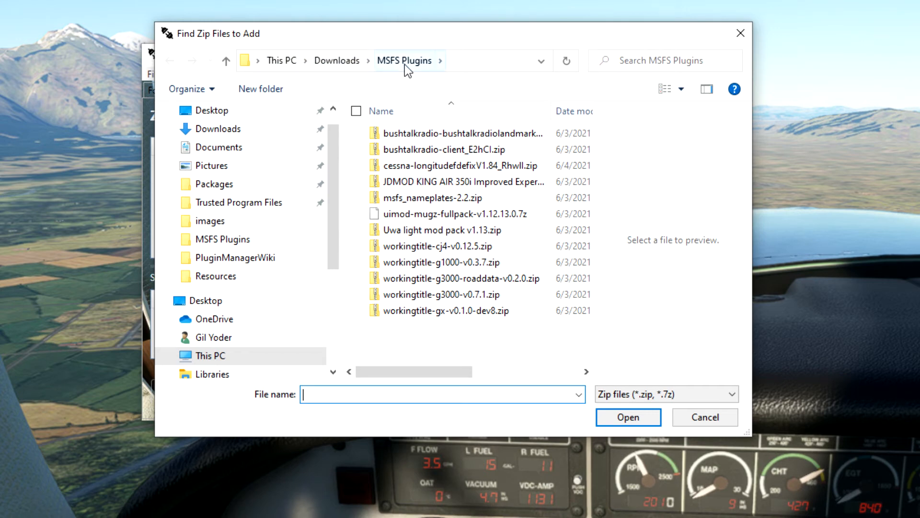
{"action": "left_click", "coordinate": [355, 110]}
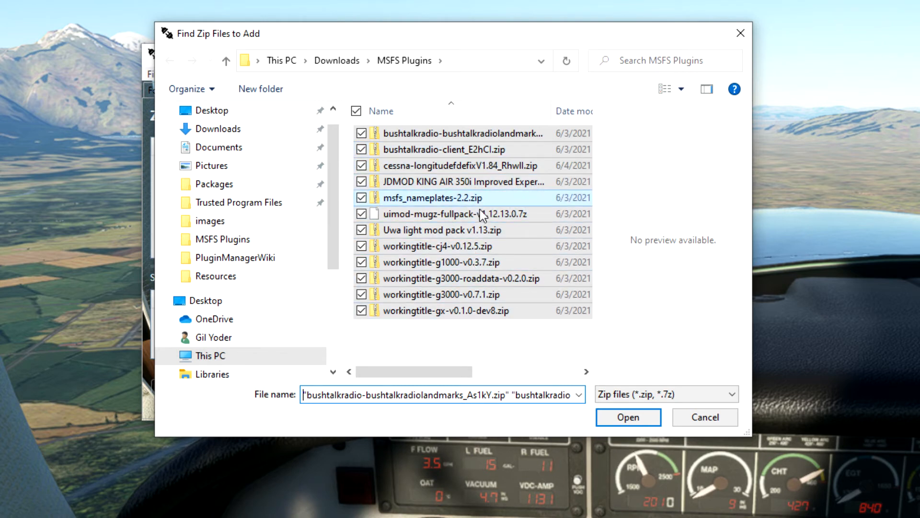
{"action": "left_click", "coordinate": [629, 418]}
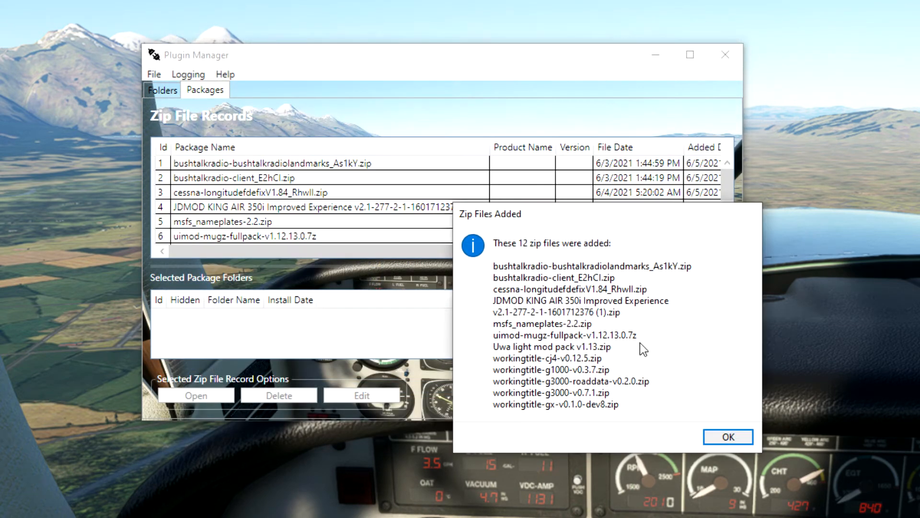
{"action": "left_click_drag", "start_coordinate": [606, 212], "coordinate": [527, 100]}
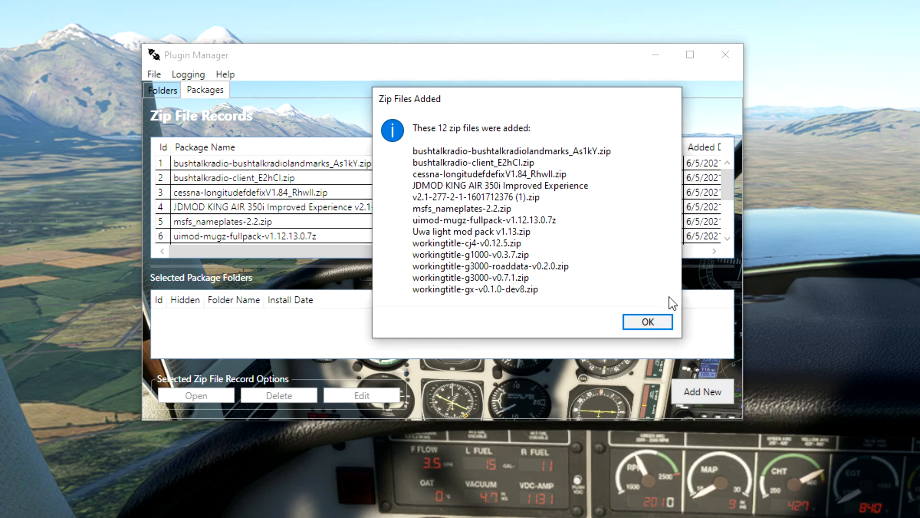
{"action": "left_click", "coordinate": [648, 328]}
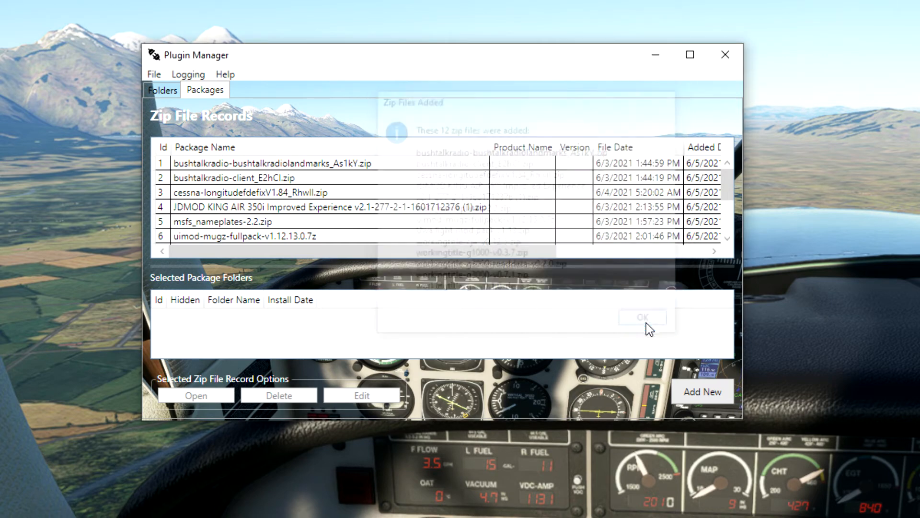
Edit the bushtalkradio-bushtalkradiolandmarks_As1kY.zip record, giving it the product name Bushtalk Radio Landmarks and leaving the version empty
{"action": "scroll", "coordinate": [412, 183], "scroll_direction": "down", "scroll_amount": 2}
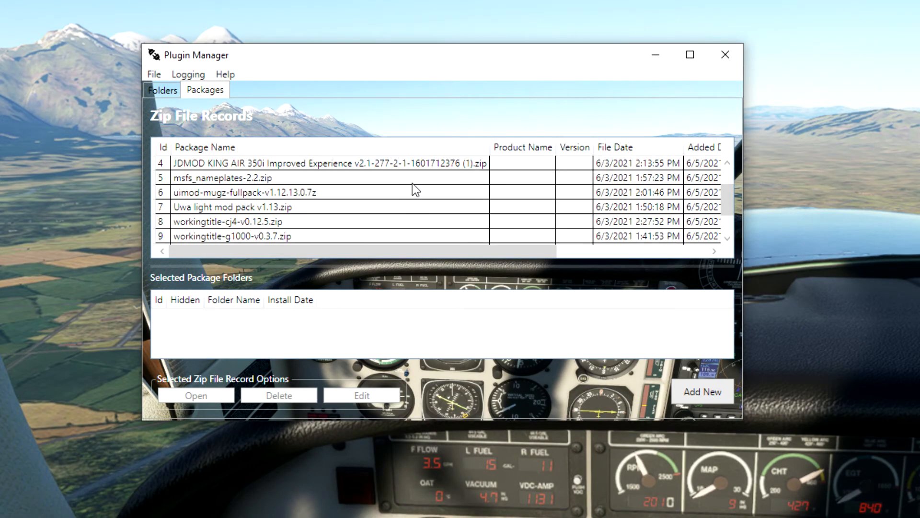
{"action": "scroll", "coordinate": [412, 183], "scroll_direction": "up", "scroll_amount": 3}
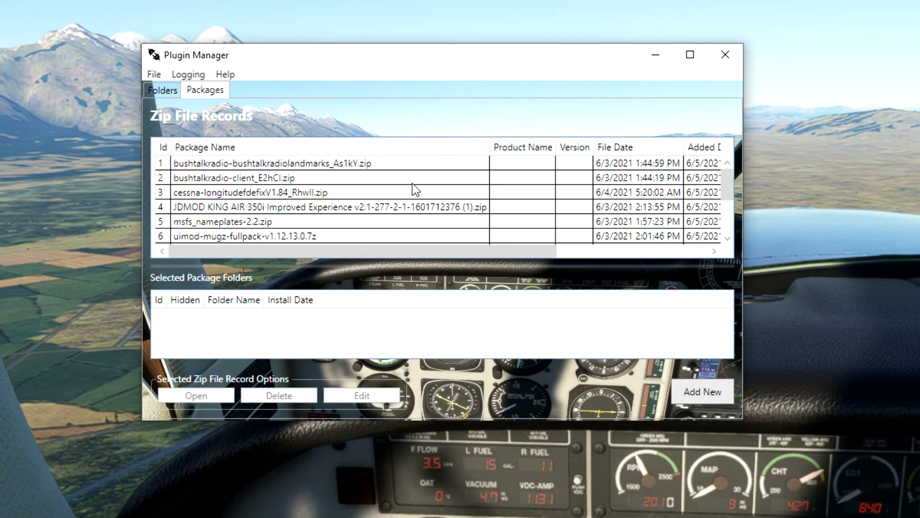
{"action": "left_click", "coordinate": [308, 165]}
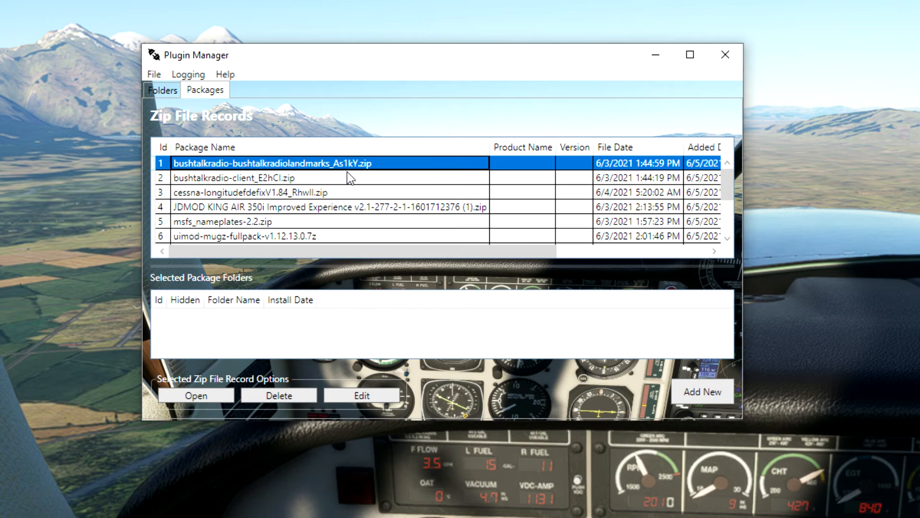
{"action": "left_click", "coordinate": [361, 396]}
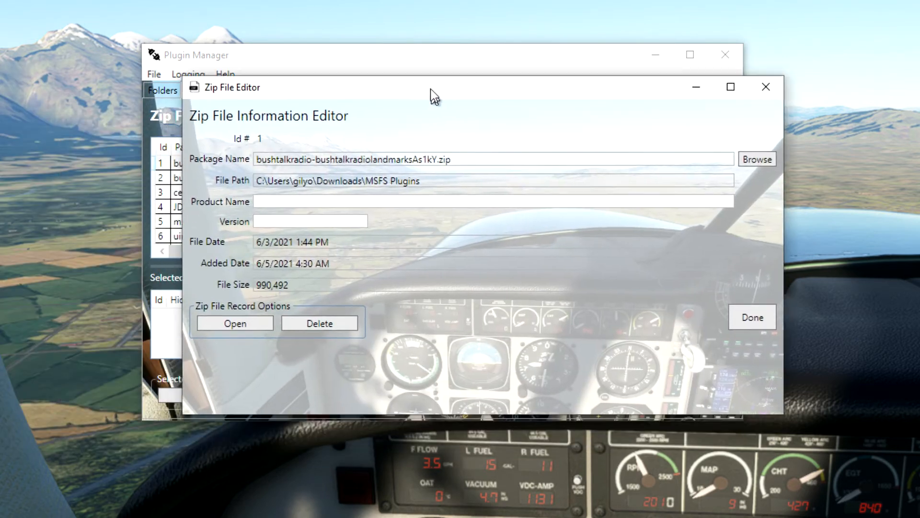
{"action": "left_click_drag", "start_coordinate": [430, 89], "coordinate": [443, 57]}
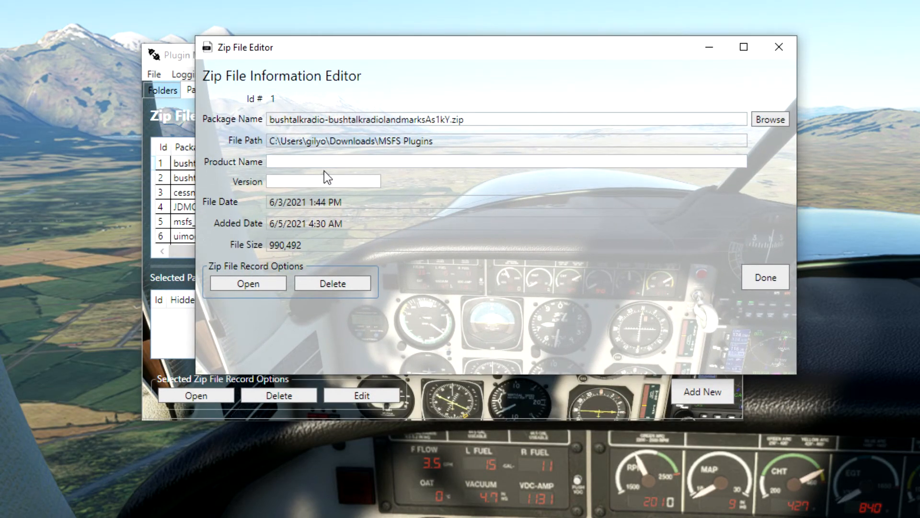
{"action": "left_click", "coordinate": [289, 162]}
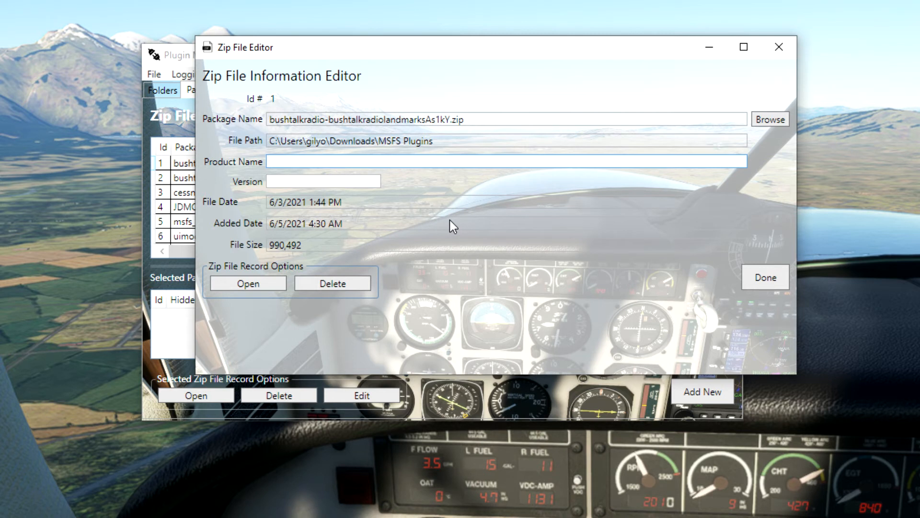
{"action": "type", "text": "Bushtalk Radio"}
{"action": "type", "text": "Landmarks"}
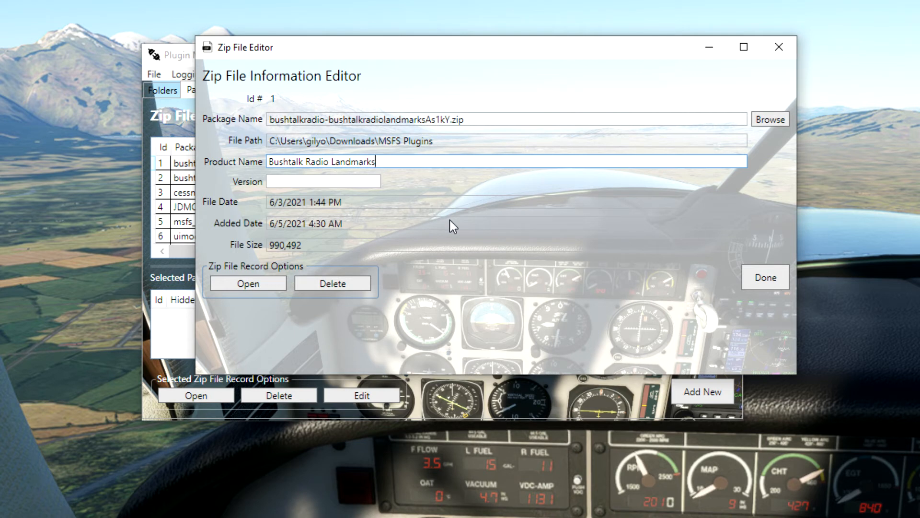
{"action": "left_click", "coordinate": [315, 181]}
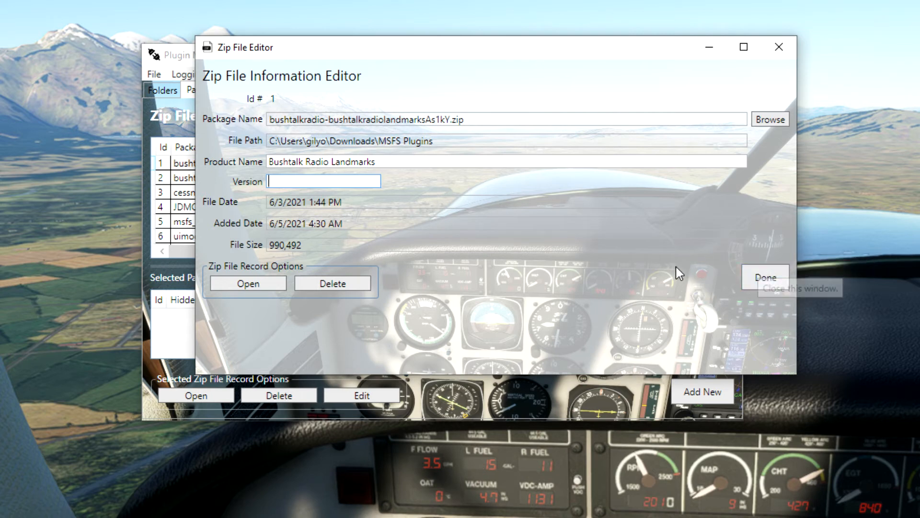
{"action": "left_click", "coordinate": [765, 279]}
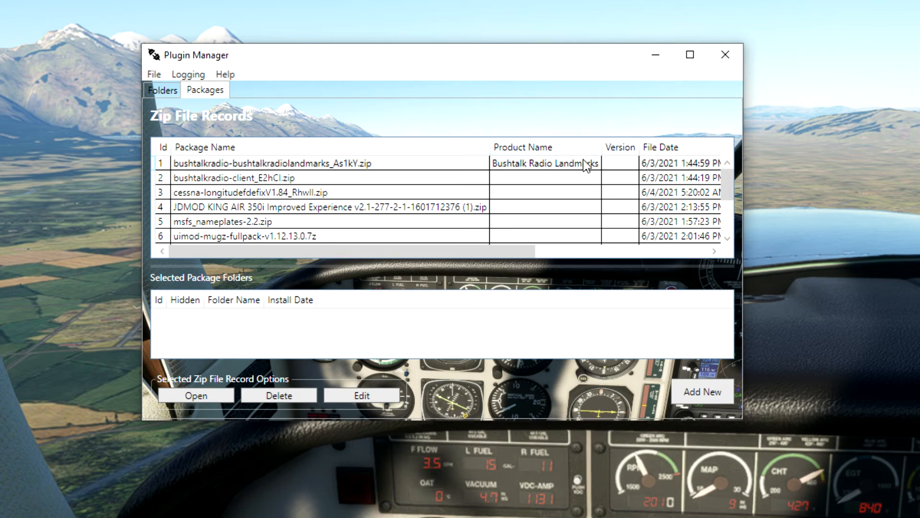
Edit the bushtalkradio-client_E2hCI.zip record and set its product name to Bushtalk Radio Client
{"action": "left_click_drag", "start_coordinate": [489, 252], "coordinate": [425, 261]}
{"action": "left_click", "coordinate": [214, 180]}
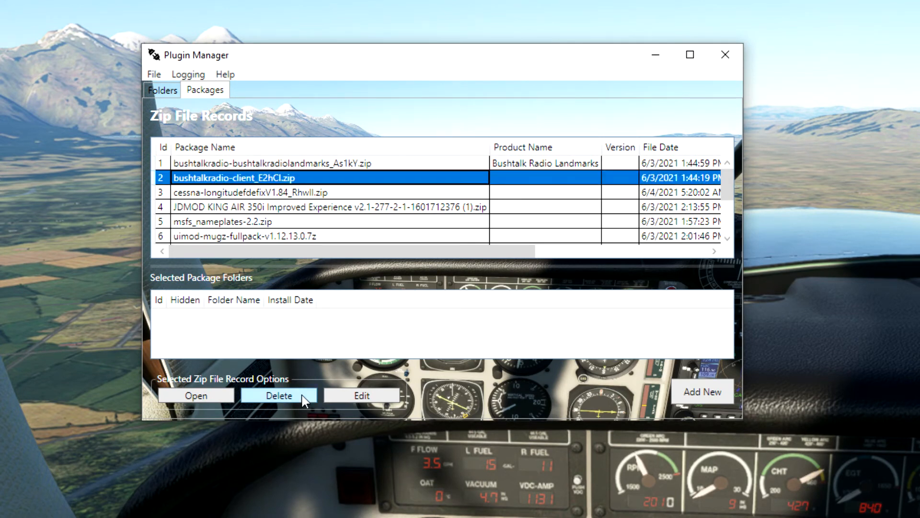
{"action": "left_click", "coordinate": [366, 398]}
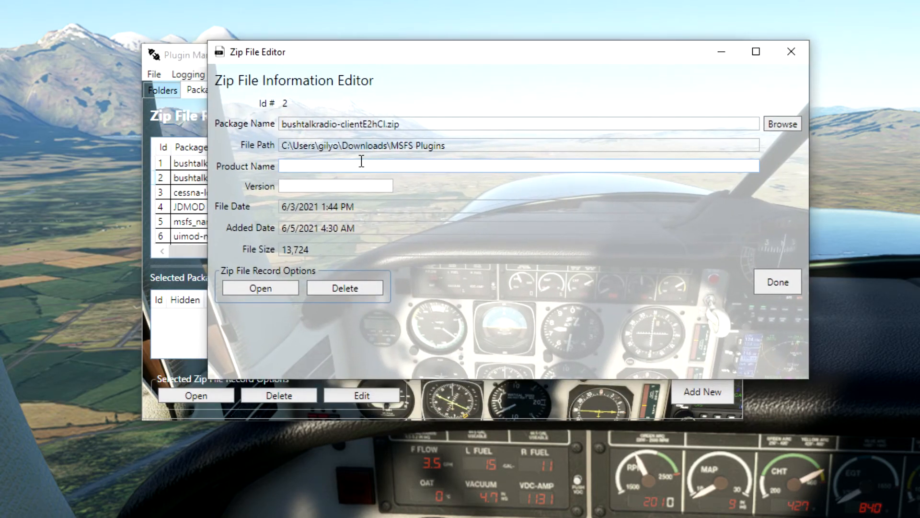
{"action": "left_click", "coordinate": [362, 163]}
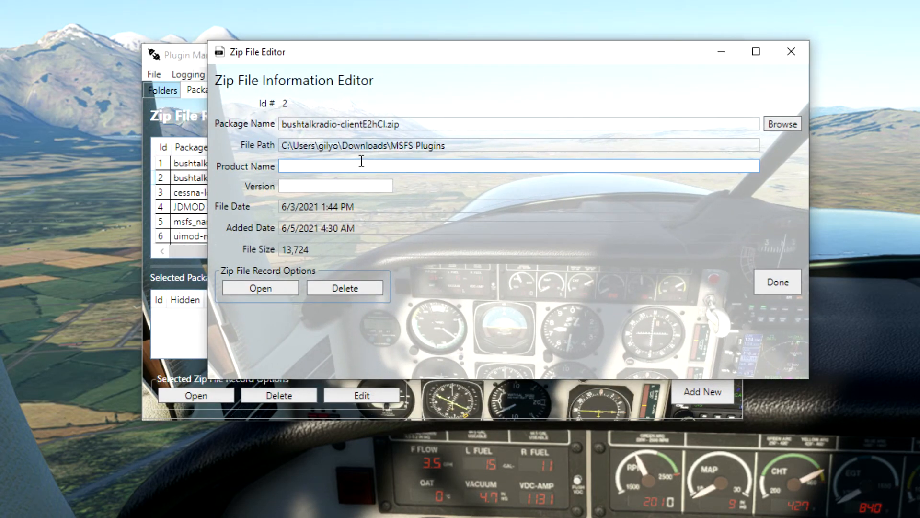
{"action": "type", "text": "Bushtalk Radio Client"}
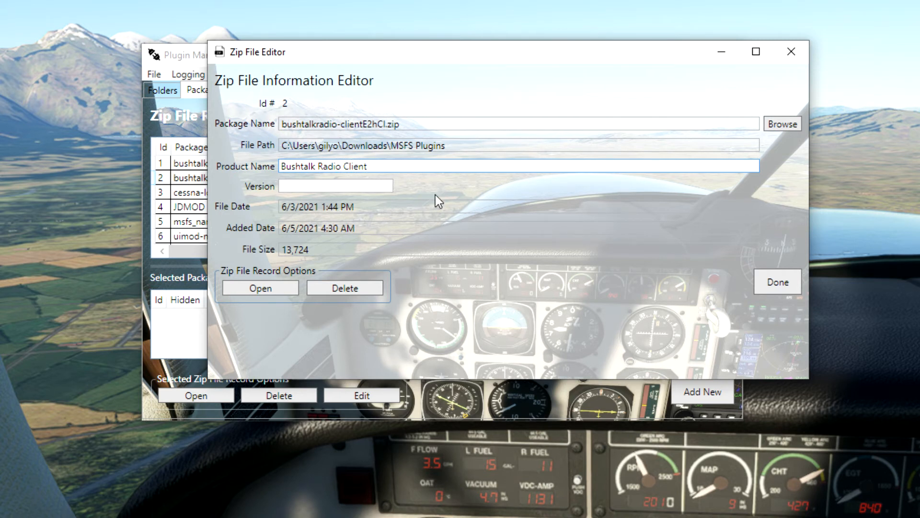
{"action": "left_click", "coordinate": [775, 286]}
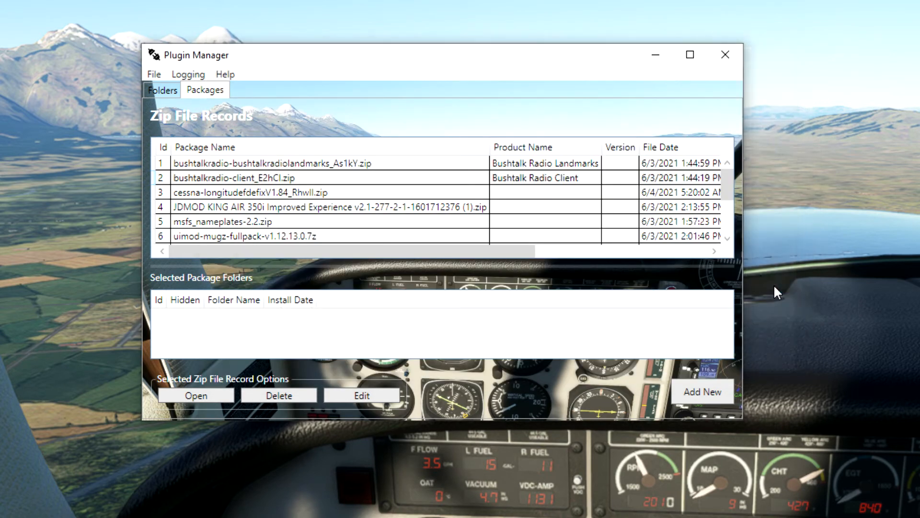
Edit the cessna-longitudefdefixV1.84_Rhwll.zip record, setting its product name to Cesna Logitude Fix and its version to 1.84
{"action": "left_click", "coordinate": [308, 192]}
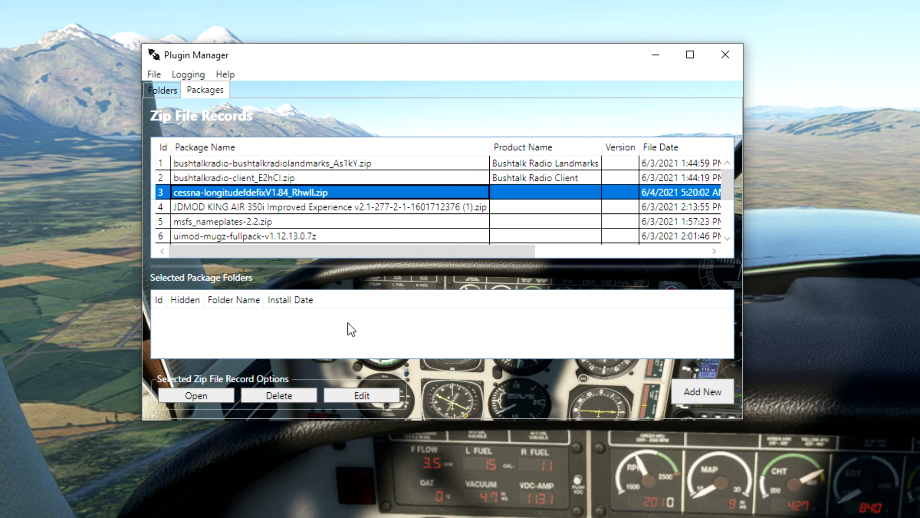
{"action": "left_click", "coordinate": [701, 395]}
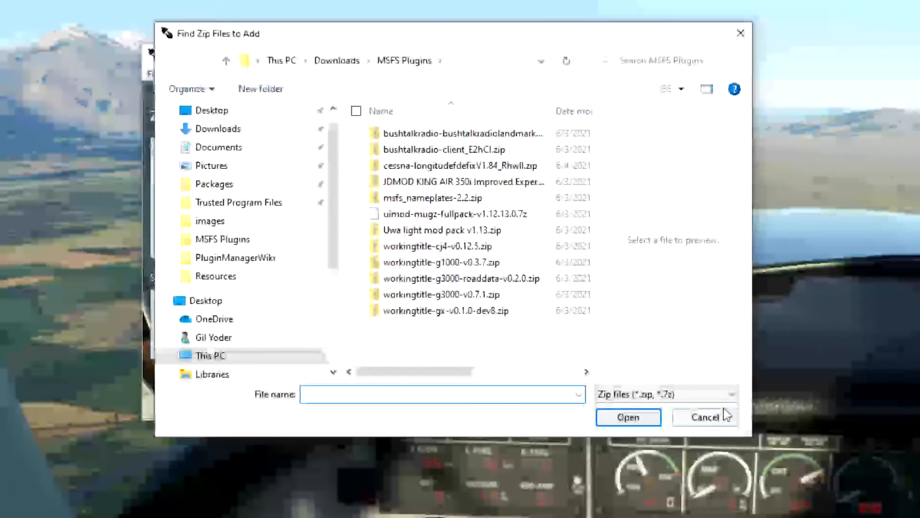
{"action": "left_click", "coordinate": [713, 414]}
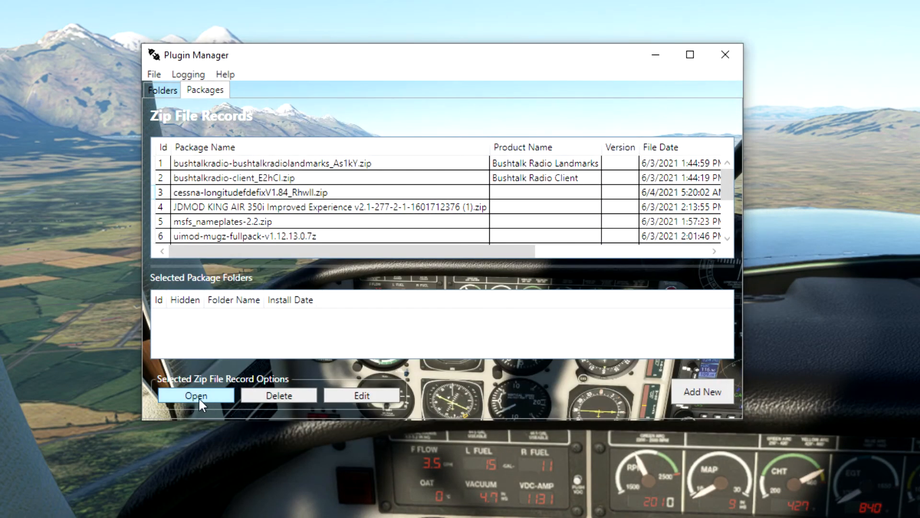
{"action": "left_click", "coordinate": [362, 394]}
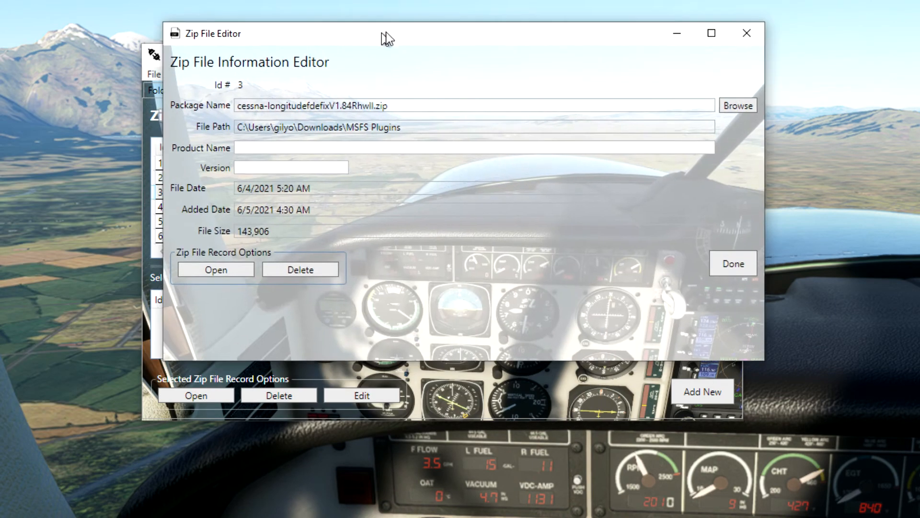
{"action": "left_click", "coordinate": [261, 147]}
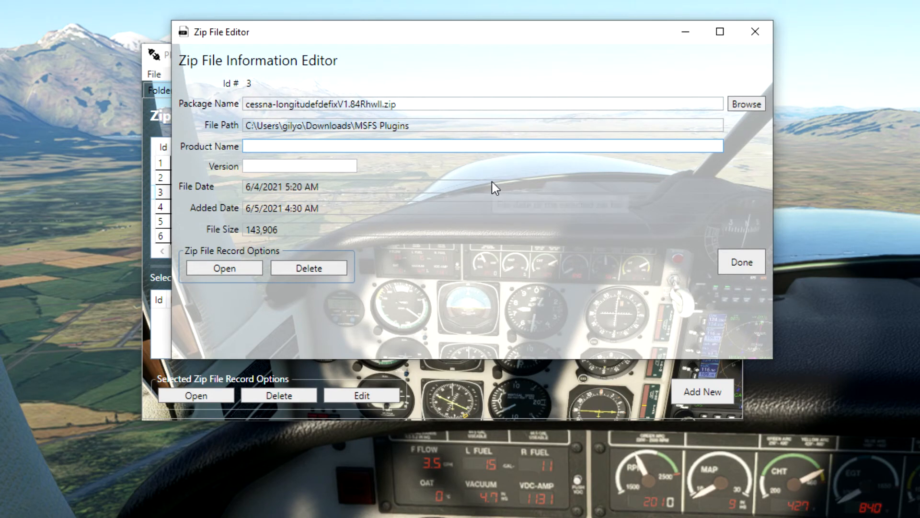
{"action": "type", "text": "Cesn"}
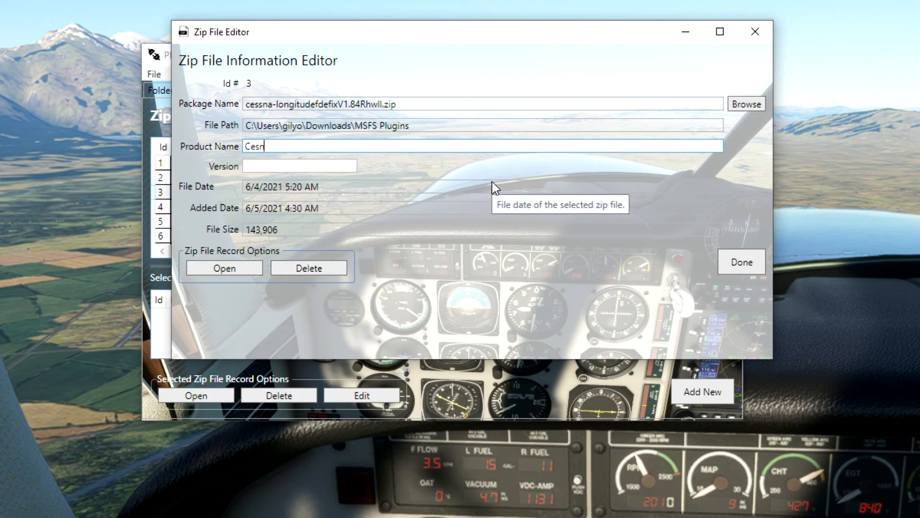
{"action": "type", "text": "a Logitude"}
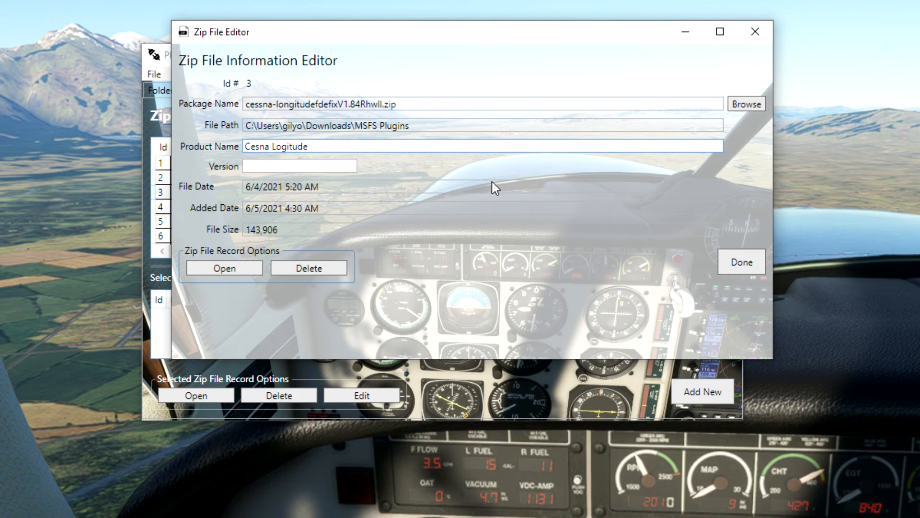
{"action": "type", "text": "Fix"}
{"action": "key", "text": "Tab"}
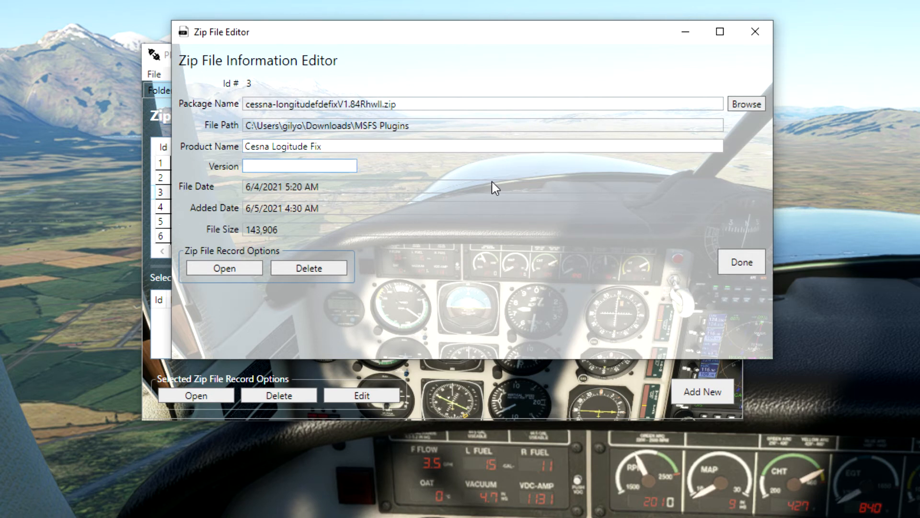
{"action": "type", "text": "1.84"}
{"action": "left_click", "coordinate": [753, 264]}
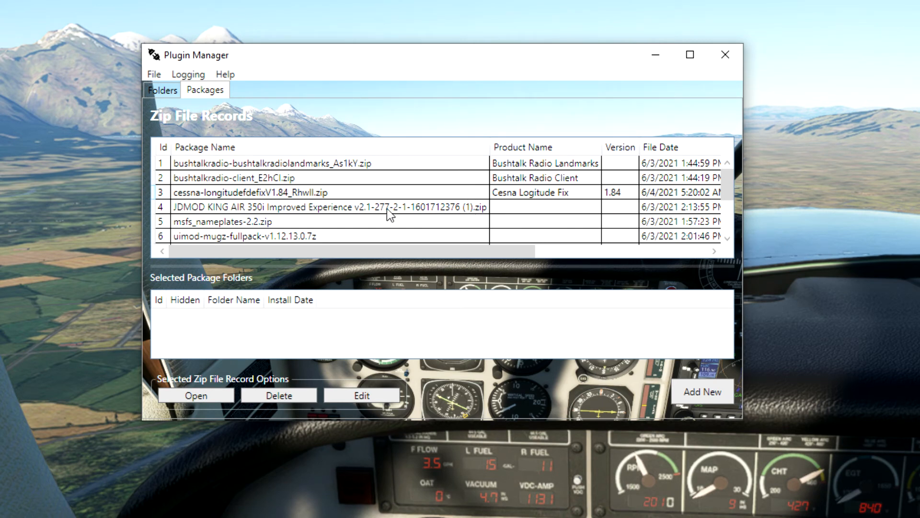
Open the bushtalkradio-bushtalkradiolandmarks_As1kY.zip archive, look inside its bushtalkradio-bushtalkradiolandmarks folder and return to the archive root
{"action": "scroll", "coordinate": [569, 221], "scroll_direction": "down", "scroll_amount": 1}
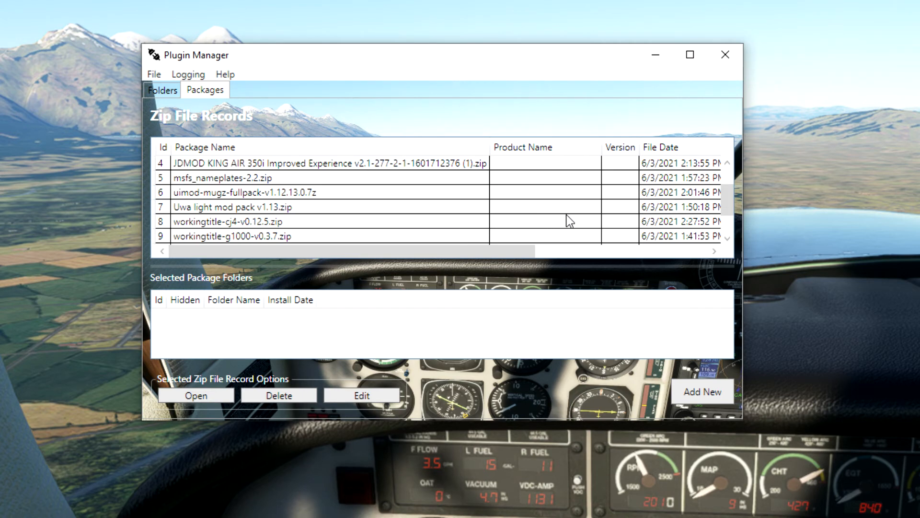
{"action": "scroll", "coordinate": [493, 214], "scroll_direction": "down", "scroll_amount": 1}
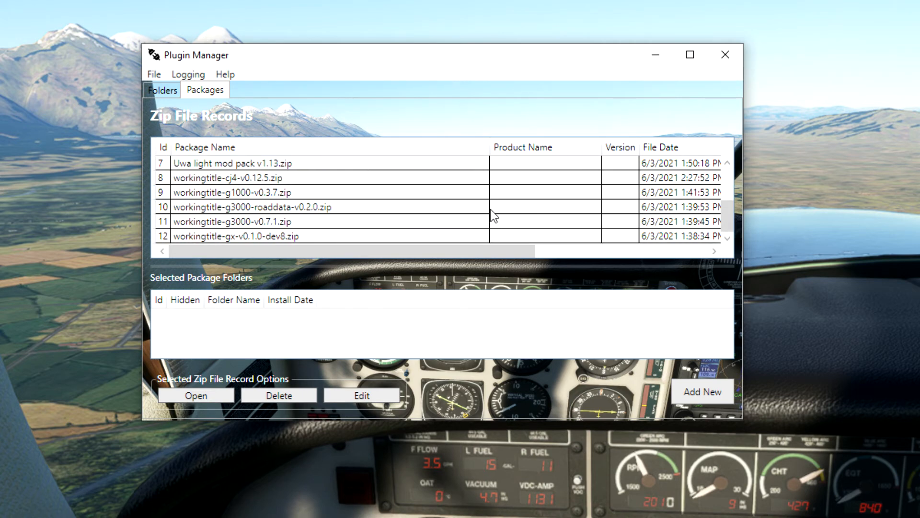
{"action": "scroll", "coordinate": [494, 214], "scroll_direction": "up", "scroll_amount": 2}
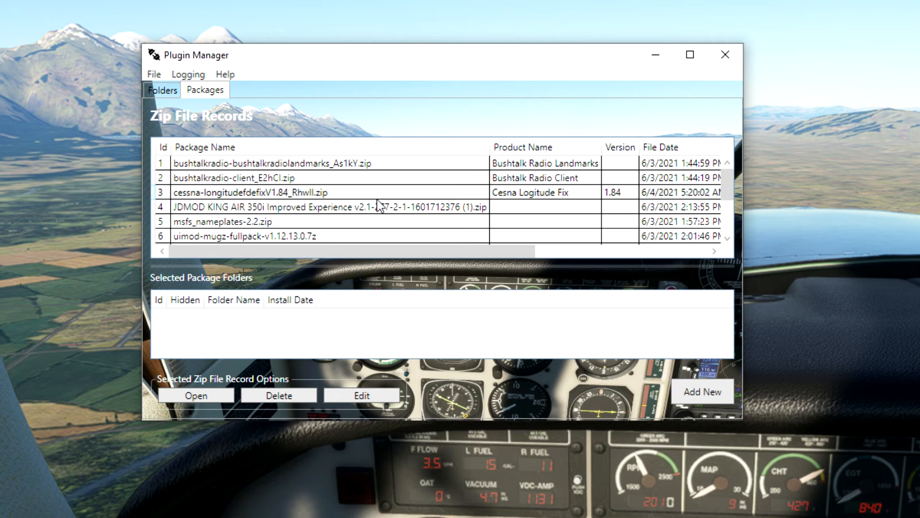
{"action": "left_click", "coordinate": [346, 163]}
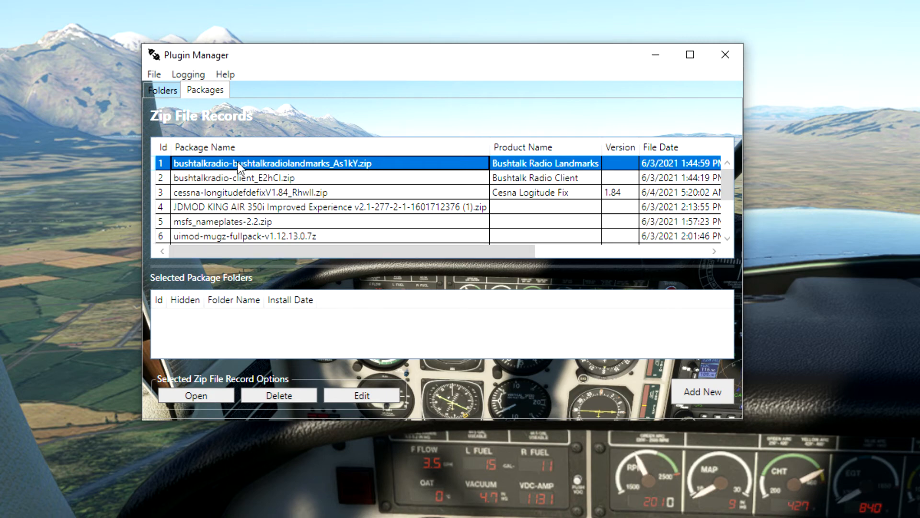
{"action": "left_click", "coordinate": [193, 396]}
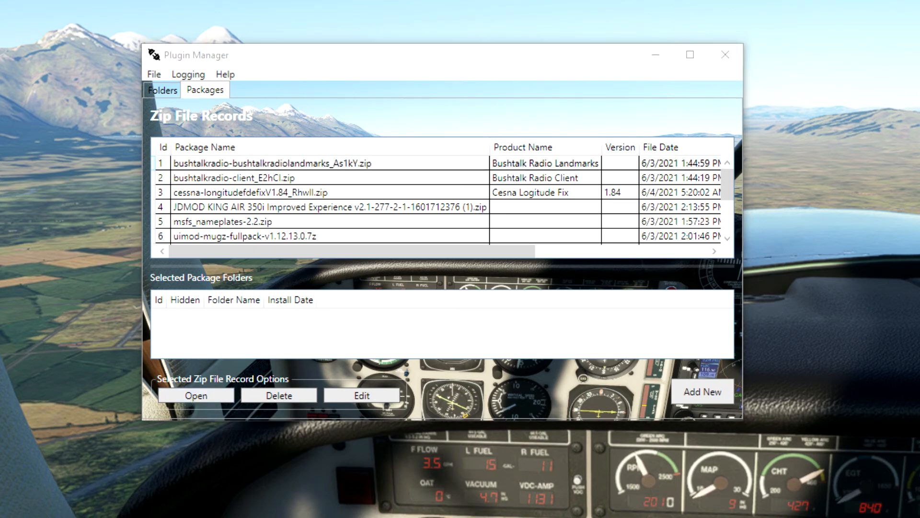
{"action": "left_click_drag", "start_coordinate": [0, 103], "coordinate": [574, 66]}
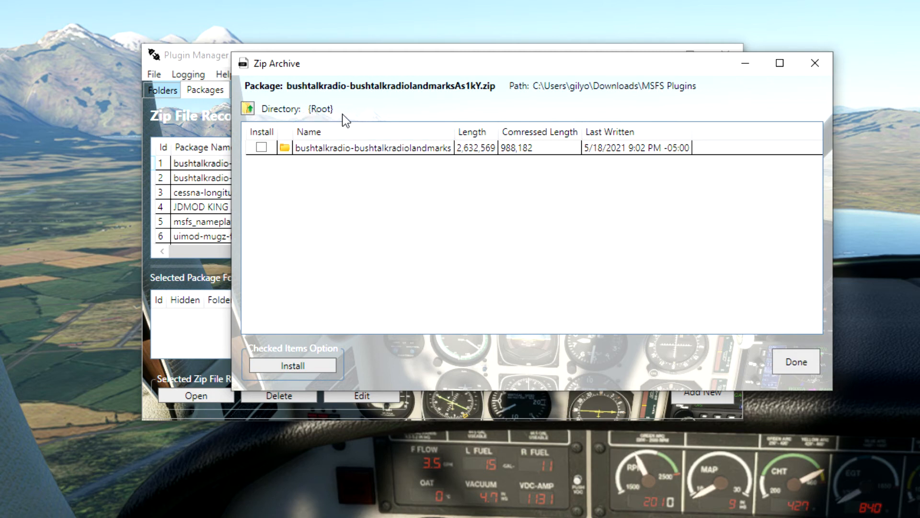
{"action": "double_click", "coordinate": [341, 148]}
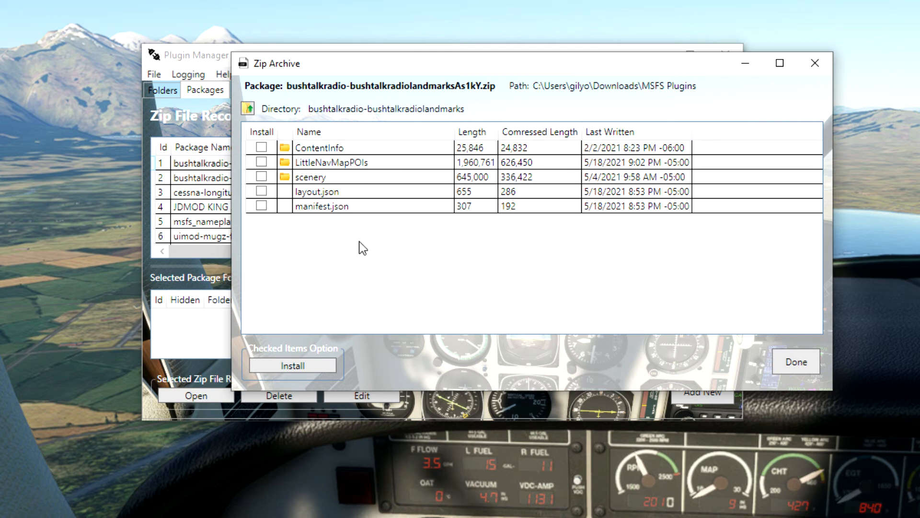
{"action": "left_click", "coordinate": [248, 111]}
Mark the bushtalkradio-bushtalkradiolandmarks folder for installation, install it and dismiss the installation message
{"action": "left_click", "coordinate": [373, 149]}
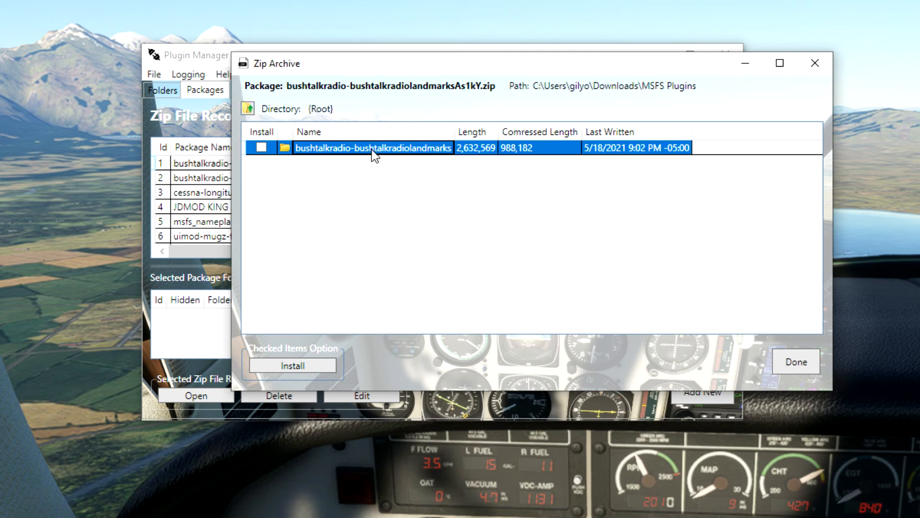
{"action": "left_click", "coordinate": [261, 148]}
{"action": "left_click", "coordinate": [261, 148]}
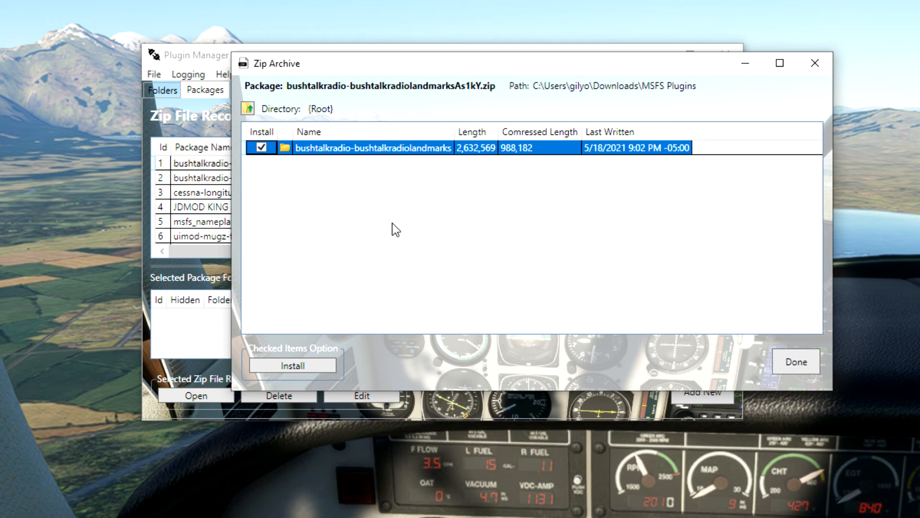
{"action": "left_click", "coordinate": [295, 368]}
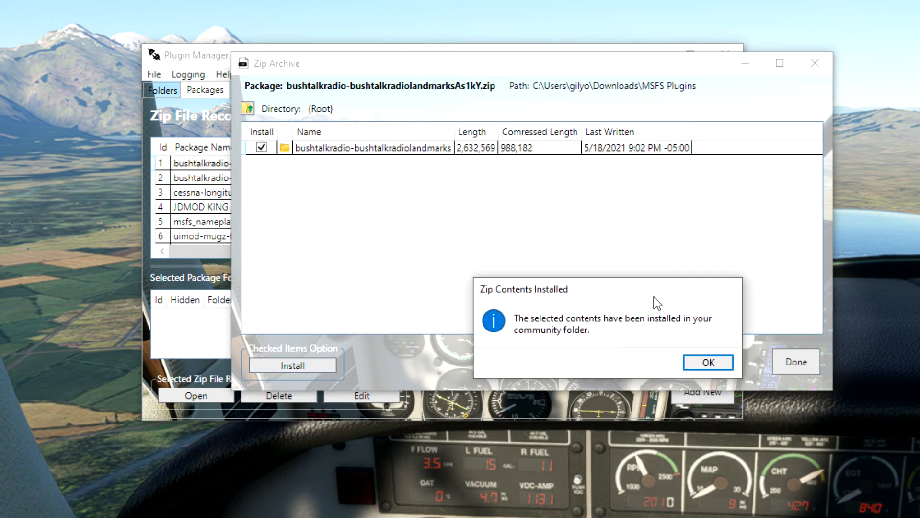
{"action": "left_click_drag", "start_coordinate": [654, 297], "coordinate": [561, 185]}
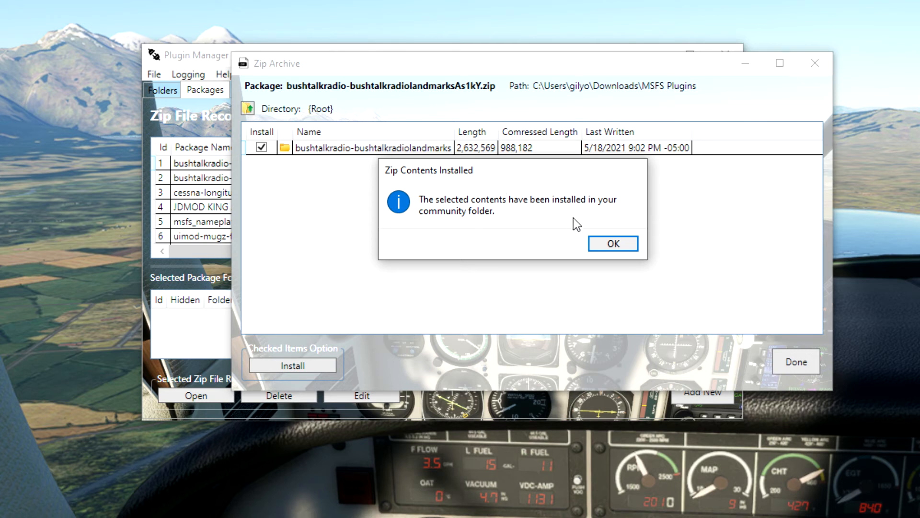
{"action": "left_click", "coordinate": [625, 244]}
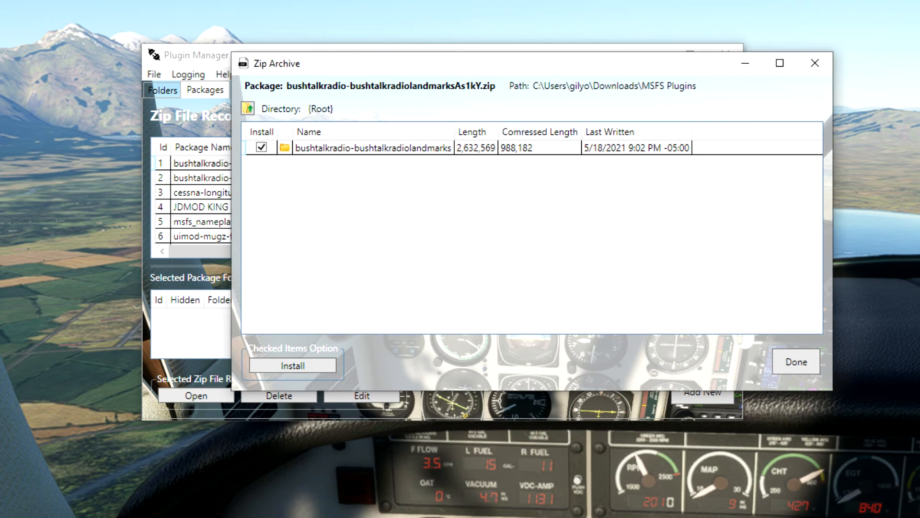
Switch to File Explorer, inspect the bushtalkradio-bushtalkradiolandmarks folder in D:\Packages\Community, and minimize the window
{"action": "key", "text": "super+e"}
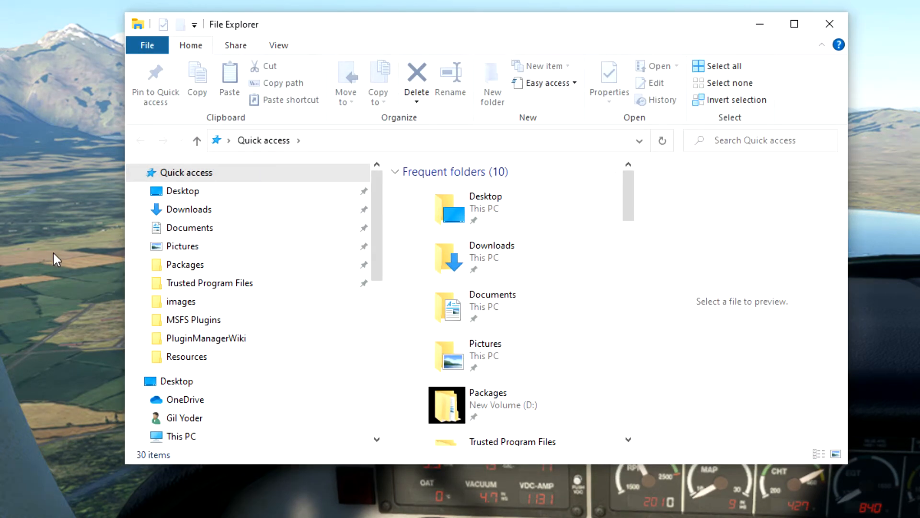
{"action": "left_click", "coordinate": [178, 269]}
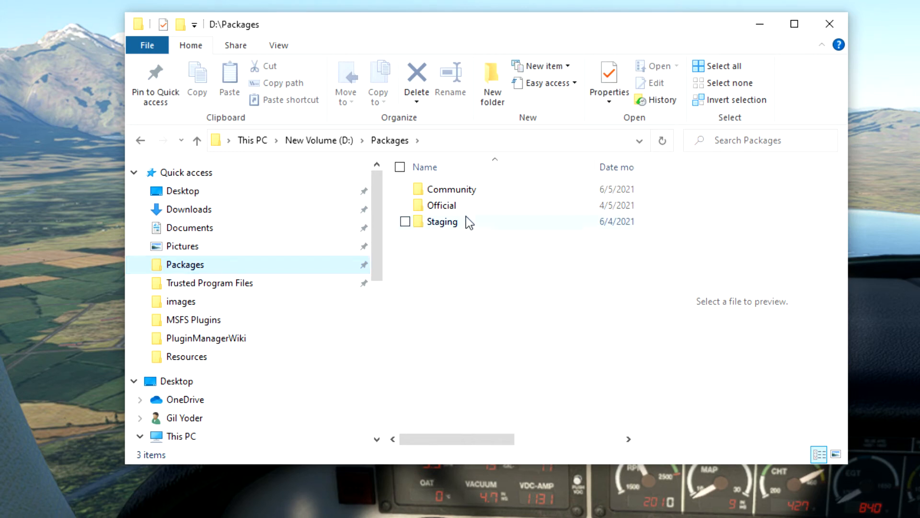
{"action": "double_click", "coordinate": [456, 192]}
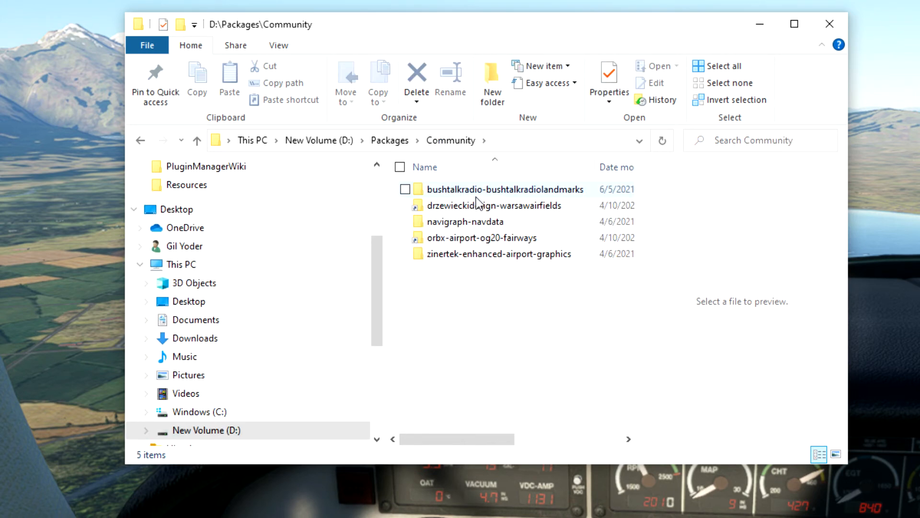
{"action": "left_click", "coordinate": [501, 198]}
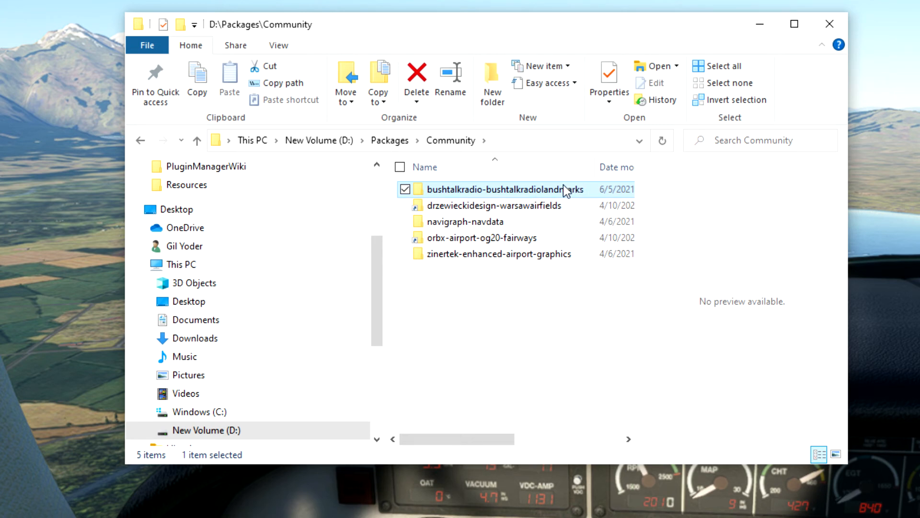
{"action": "mouse_move", "coordinate": [560, 197]}
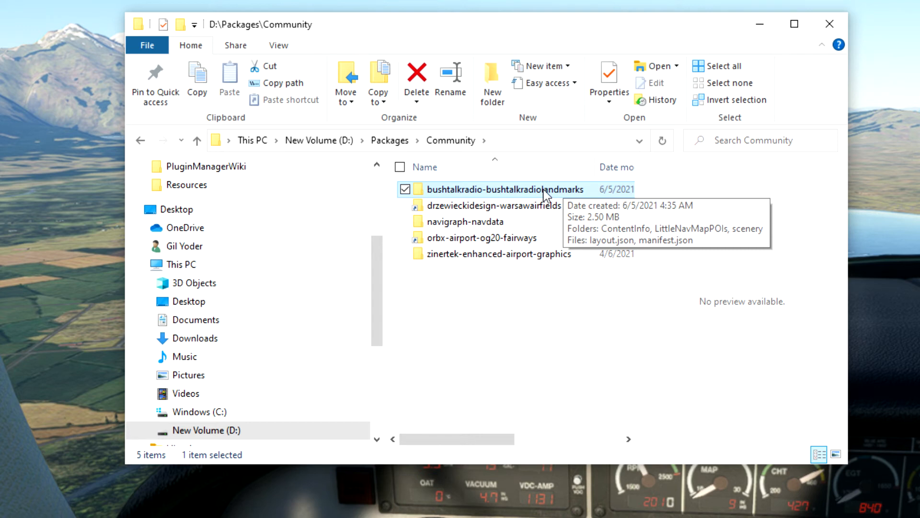
{"action": "double_click", "coordinate": [544, 192]}
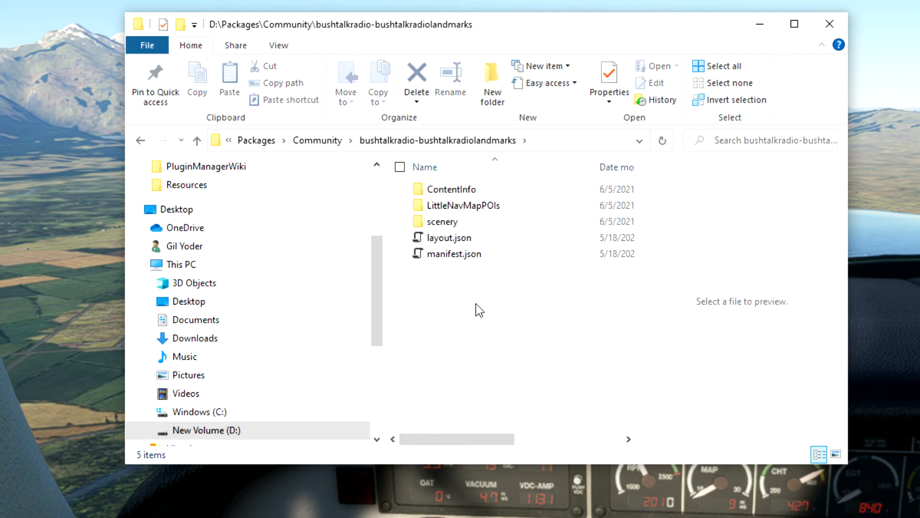
{"action": "left_click", "coordinate": [140, 140]}
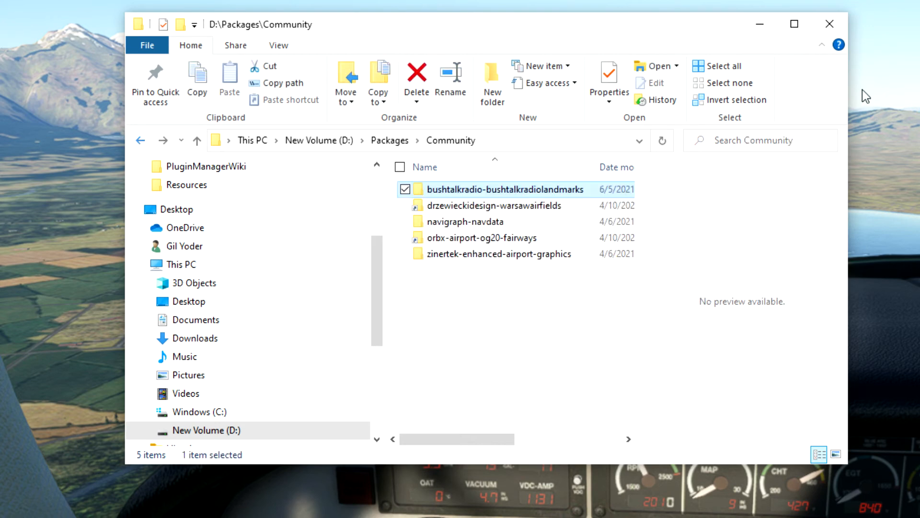
{"action": "left_click", "coordinate": [760, 24]}
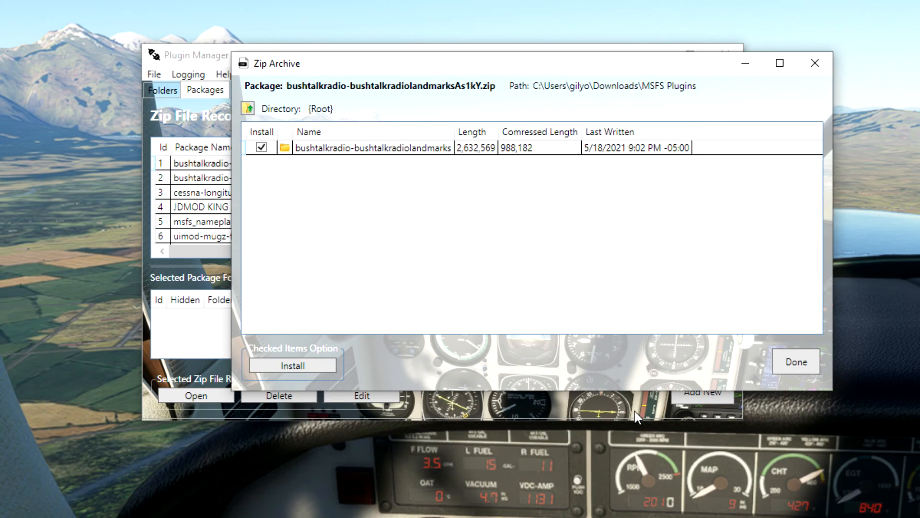
Close the landmarks archive, open the bushtalkradio-client_E2hCI.zip archive from its record editor and select the bushtalkradio-client folder
{"action": "left_click", "coordinate": [795, 360]}
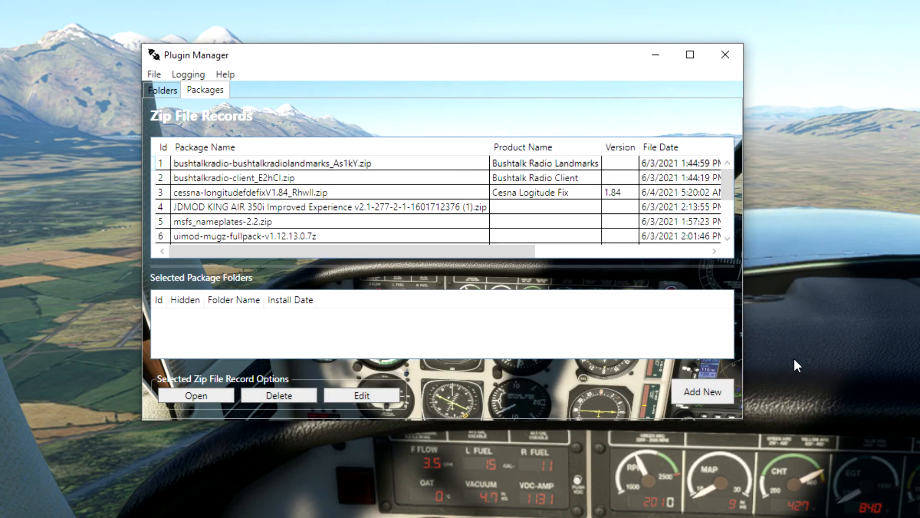
{"action": "left_click", "coordinate": [213, 179]}
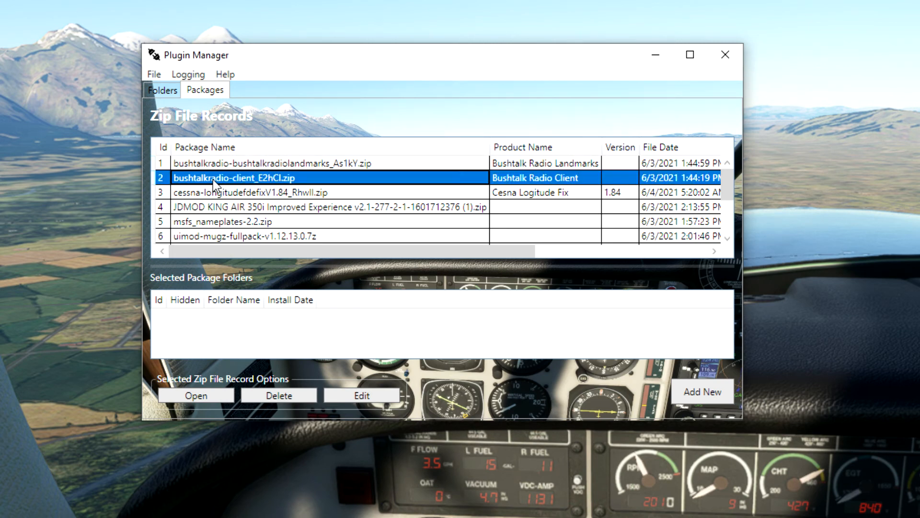
{"action": "left_click", "coordinate": [372, 400]}
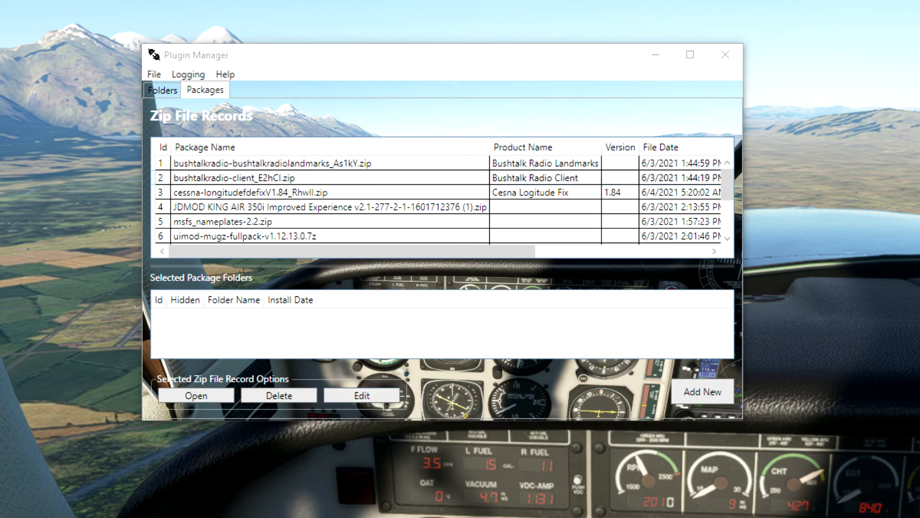
{"action": "left_click_drag", "start_coordinate": [0, 130], "coordinate": [432, 59]}
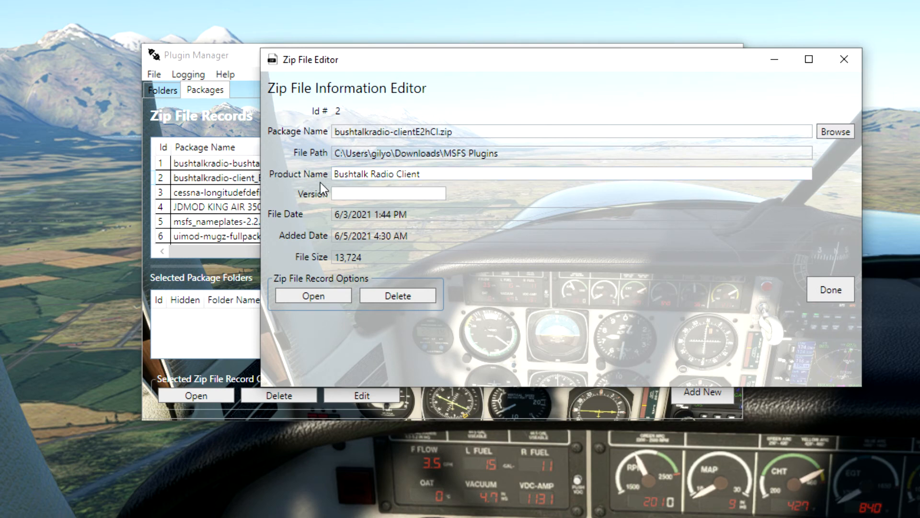
{"action": "left_click", "coordinate": [304, 298]}
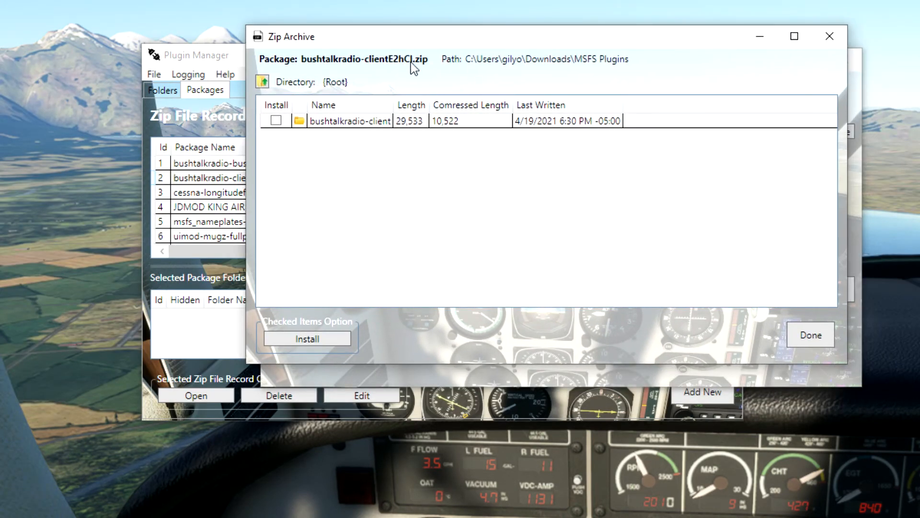
{"action": "left_click", "coordinate": [367, 124]}
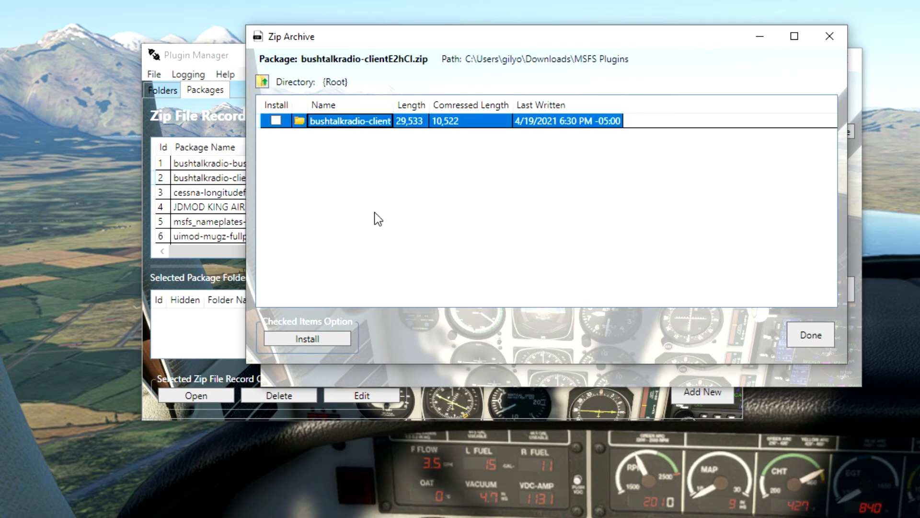
Mark the bushtalkradio-client folder for installation, install it, and close the archive and its record editor
{"action": "left_click", "coordinate": [276, 123]}
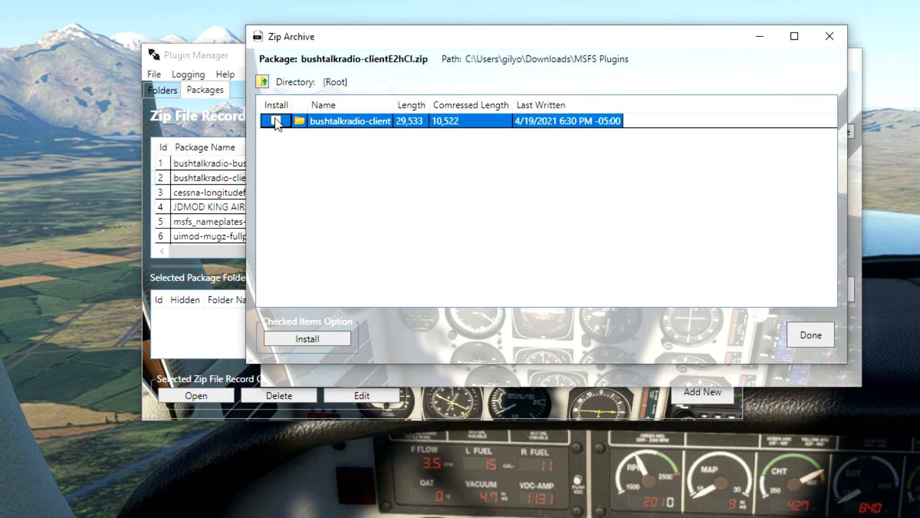
{"action": "left_click", "coordinate": [276, 121]}
{"action": "left_click", "coordinate": [309, 339]}
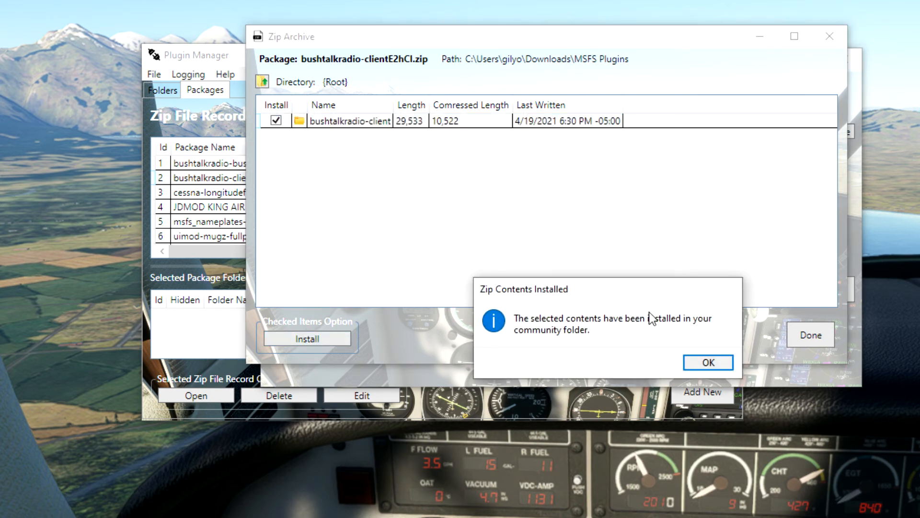
{"action": "left_click", "coordinate": [708, 365]}
{"action": "left_click", "coordinate": [810, 337]}
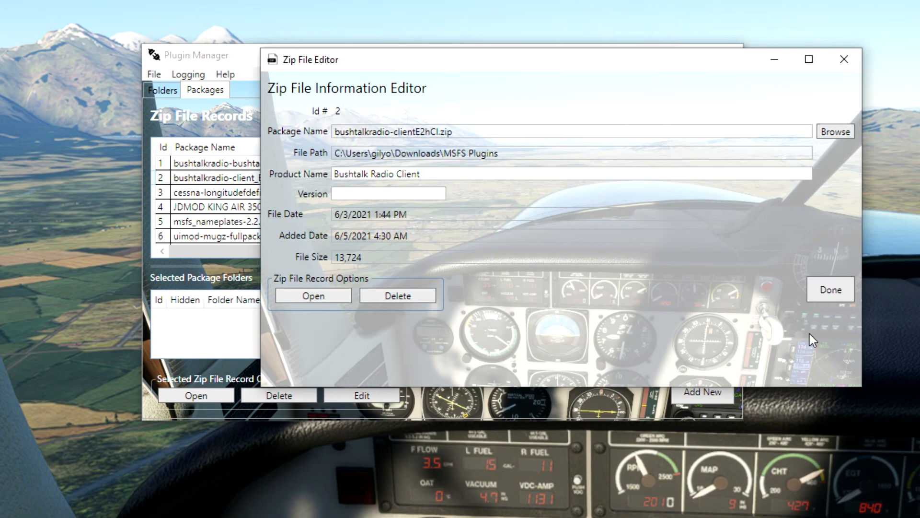
{"action": "left_click", "coordinate": [830, 293]}
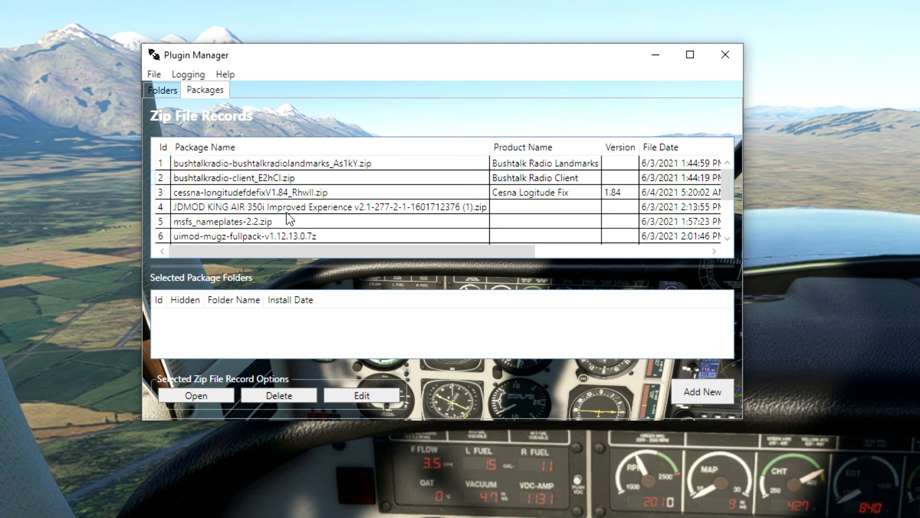
Try to open the uimod-mugz-fullpack-v1.12.13.0.7z package from the zip file records
{"action": "left_click", "coordinate": [264, 206]}
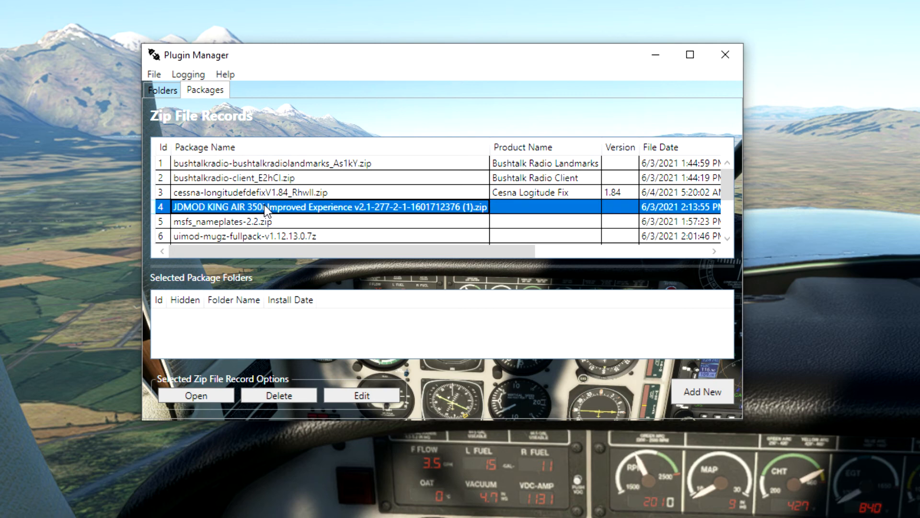
{"action": "left_click", "coordinate": [302, 235]}
{"action": "scroll", "coordinate": [393, 207], "scroll_direction": "down", "scroll_amount": 1}
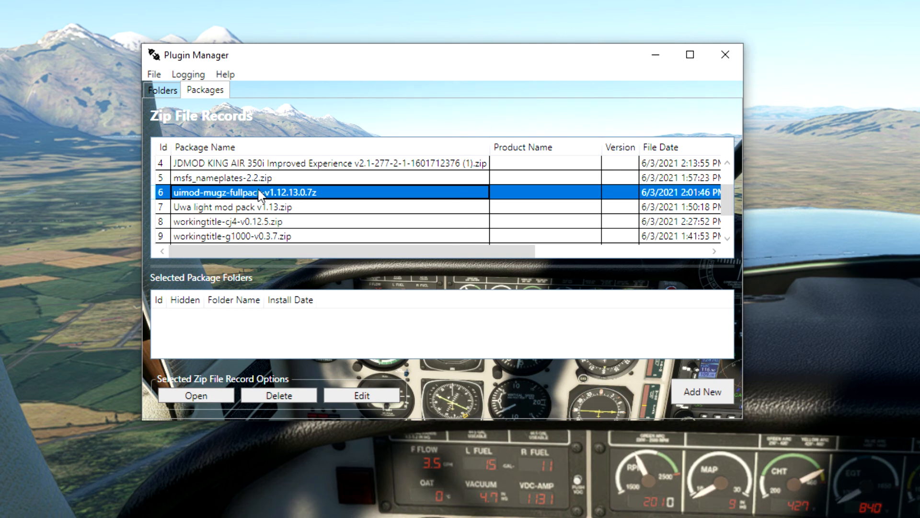
{"action": "left_click", "coordinate": [197, 401]}
{"action": "left_click_drag", "start_coordinate": [625, 291], "coordinate": [579, 126]}
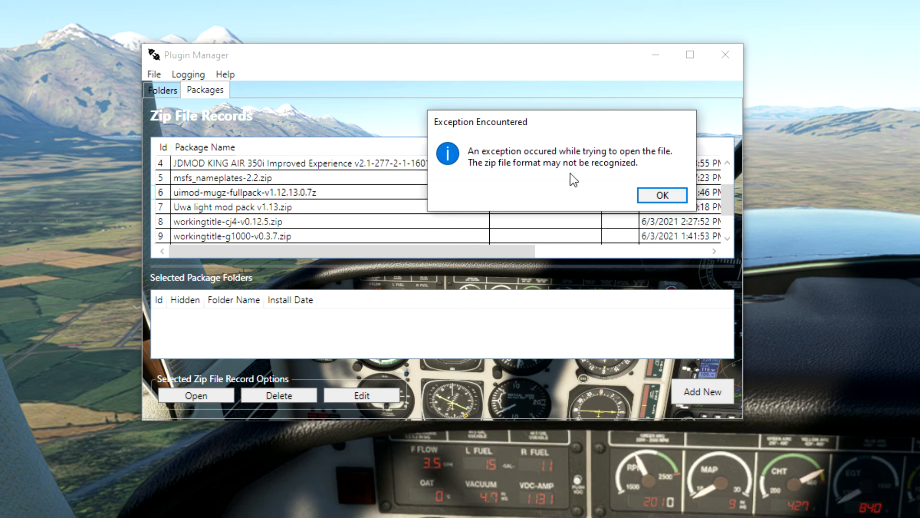
{"action": "left_click", "coordinate": [663, 197]}
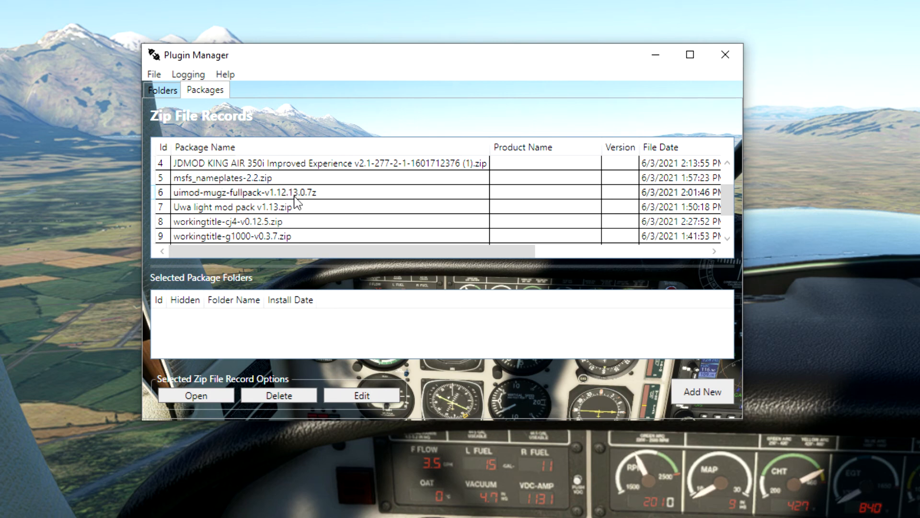
Open the msfs_nameplates-2.2.zip archive from the zip file records and go into its msfs_nameplates-2.2 folder
{"action": "left_click", "coordinate": [237, 176]}
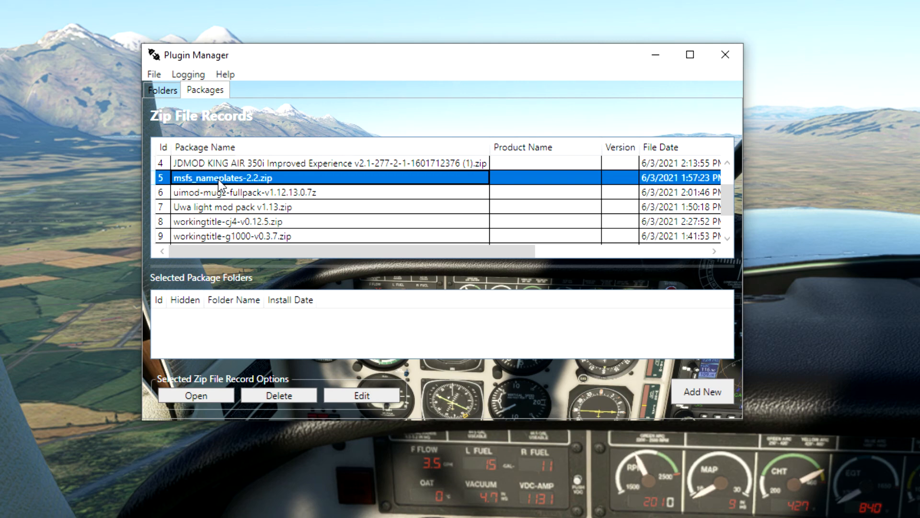
{"action": "left_click", "coordinate": [194, 395]}
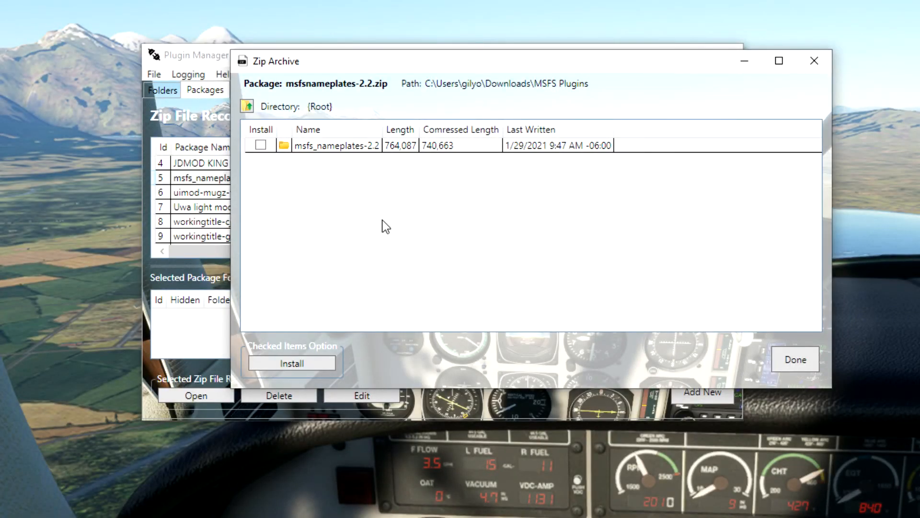
{"action": "left_click", "coordinate": [339, 151]}
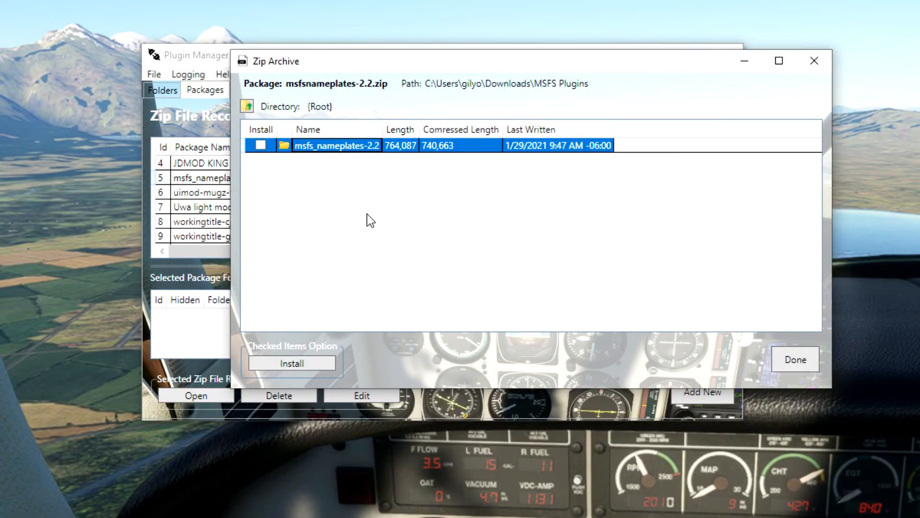
{"action": "double_click", "coordinate": [350, 148]}
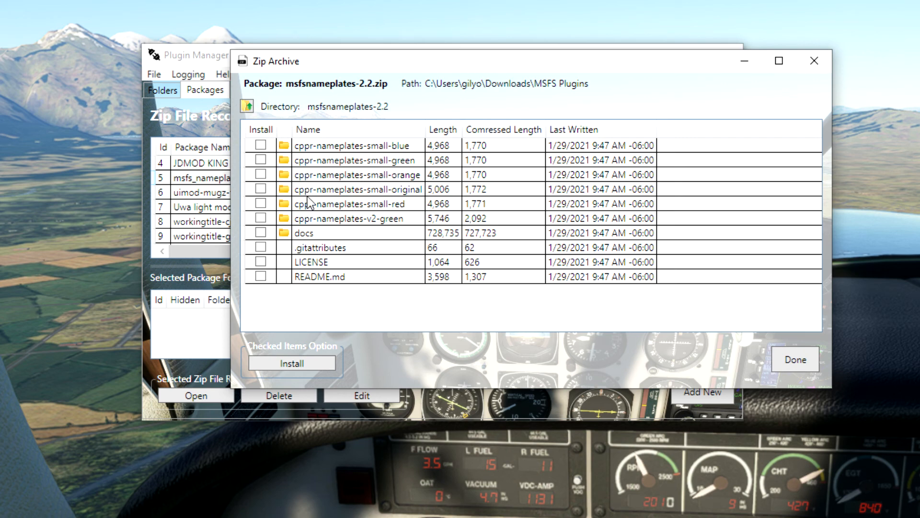
Mark only the cppr-nameplates-small-original folder for installation, install it and close the archive
{"action": "left_click", "coordinate": [324, 189]}
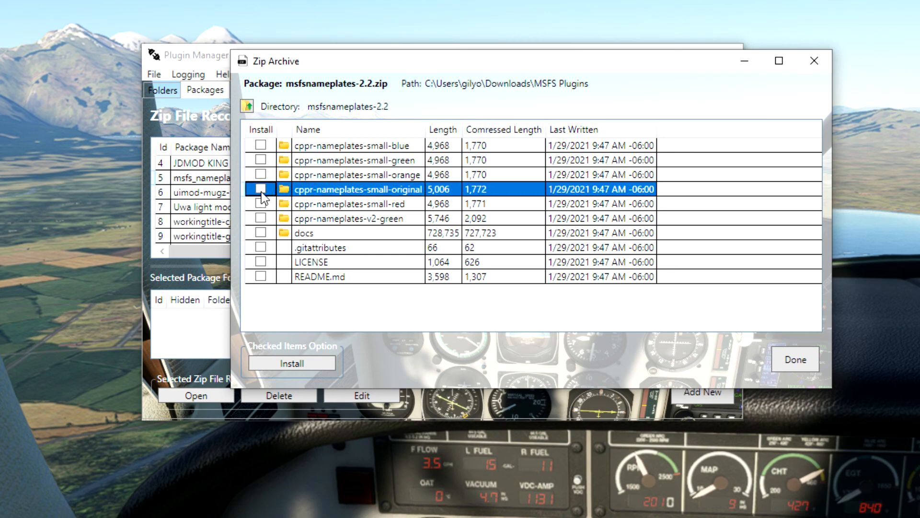
{"action": "left_click", "coordinate": [261, 190]}
{"action": "left_click", "coordinate": [301, 364]}
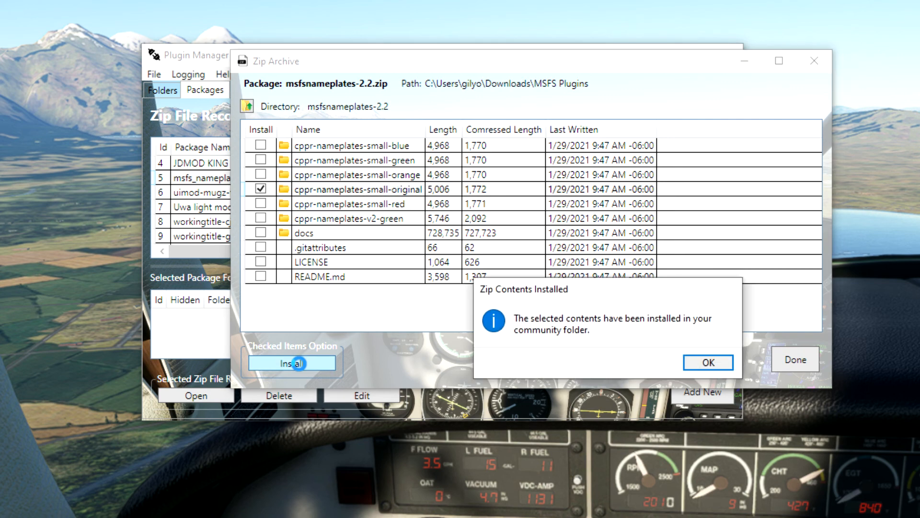
{"action": "left_click", "coordinate": [708, 363]}
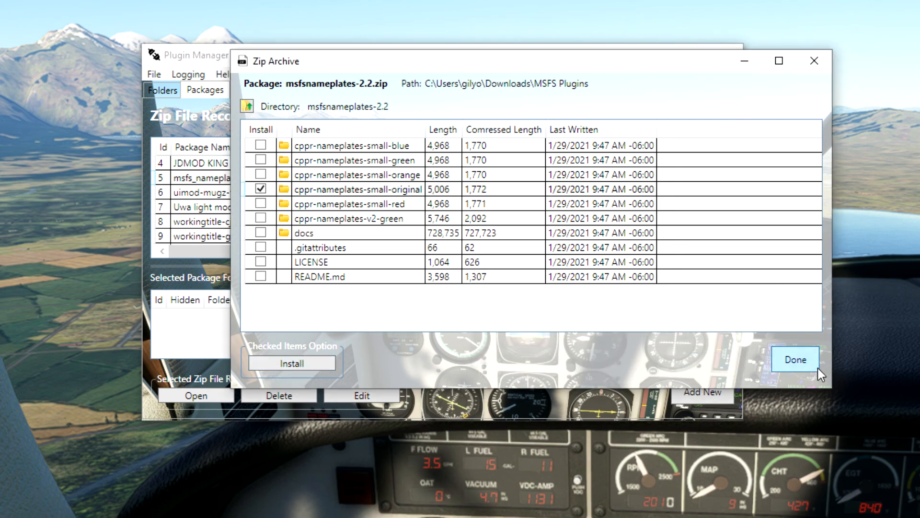
{"action": "left_click", "coordinate": [803, 359]}
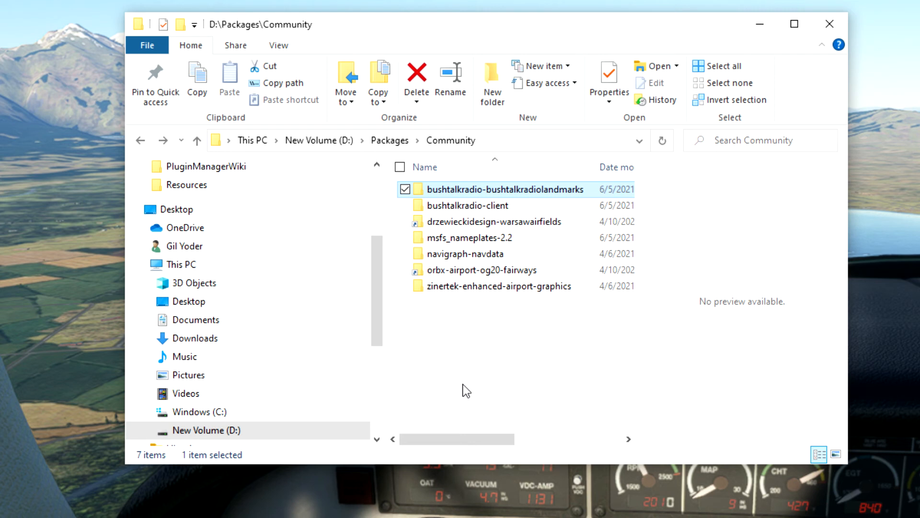
Switch to File Explorer, inspect the msfs_nameplates-2.2 folder in D:\Packages\Community, and close the window
{"action": "left_click", "coordinate": [497, 364]}
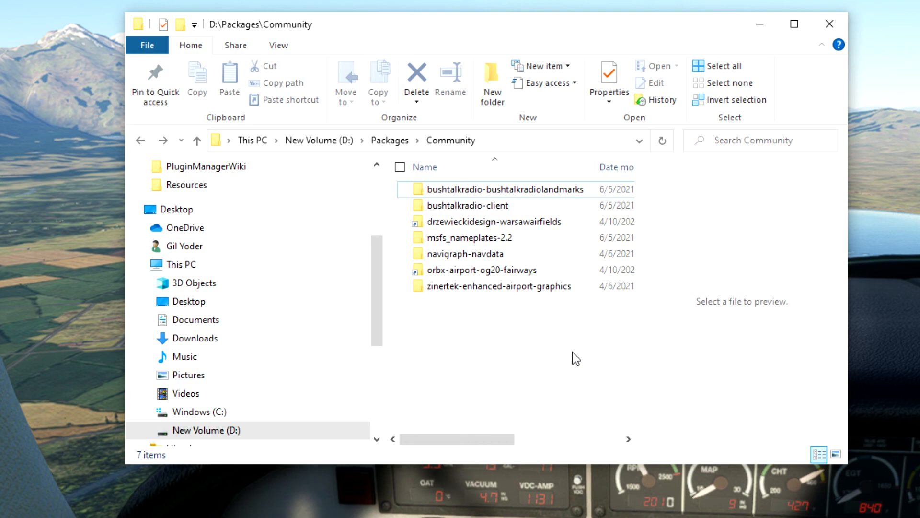
{"action": "left_click", "coordinate": [466, 238]}
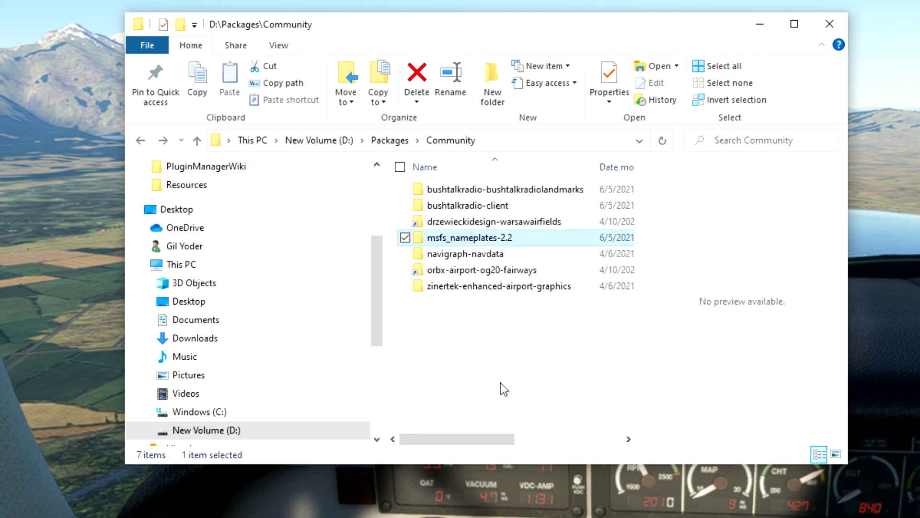
{"action": "double_click", "coordinate": [497, 239]}
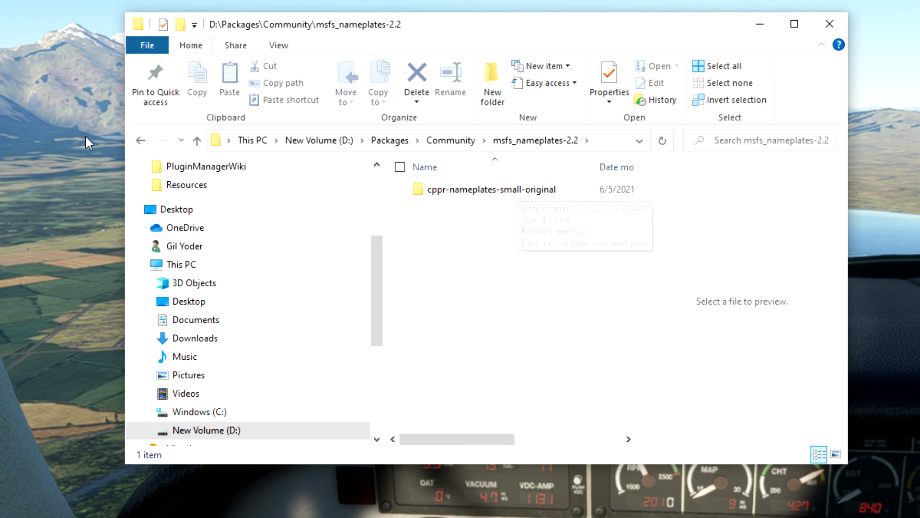
{"action": "left_click", "coordinate": [141, 141]}
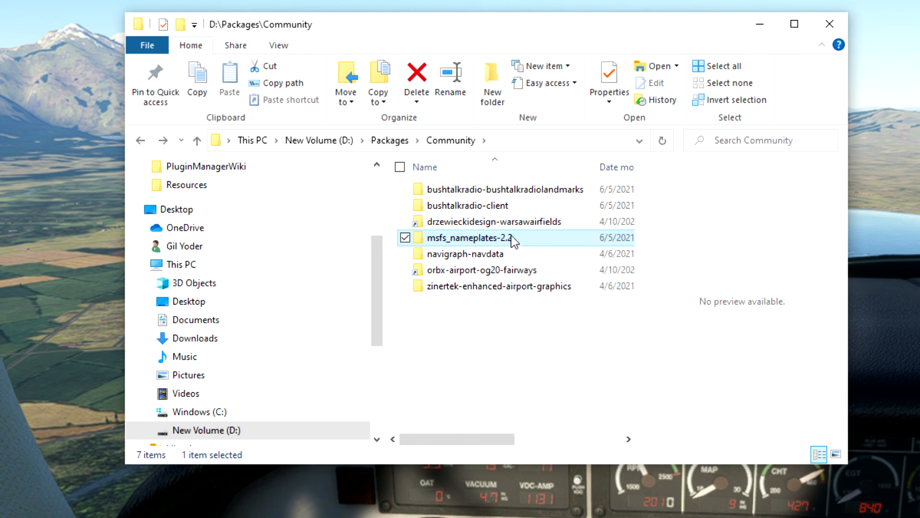
{"action": "mouse_move", "coordinate": [524, 236]}
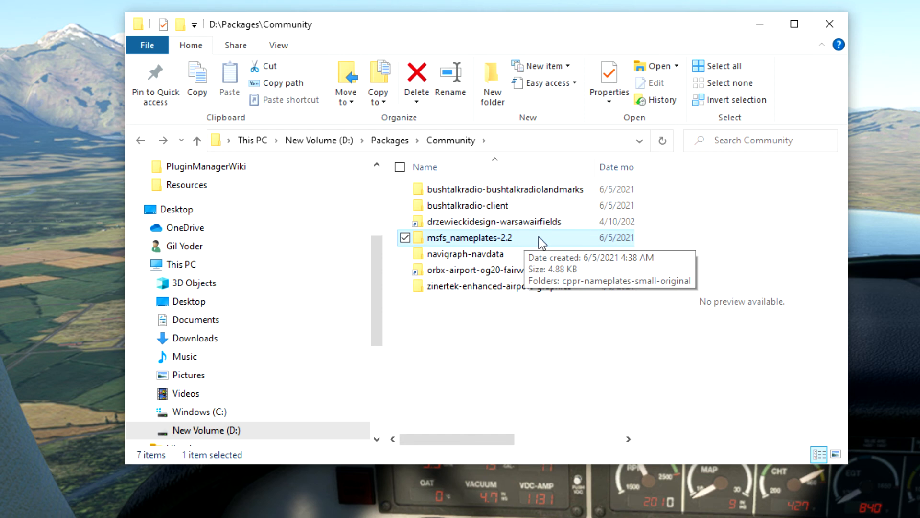
{"action": "left_click", "coordinate": [539, 238]}
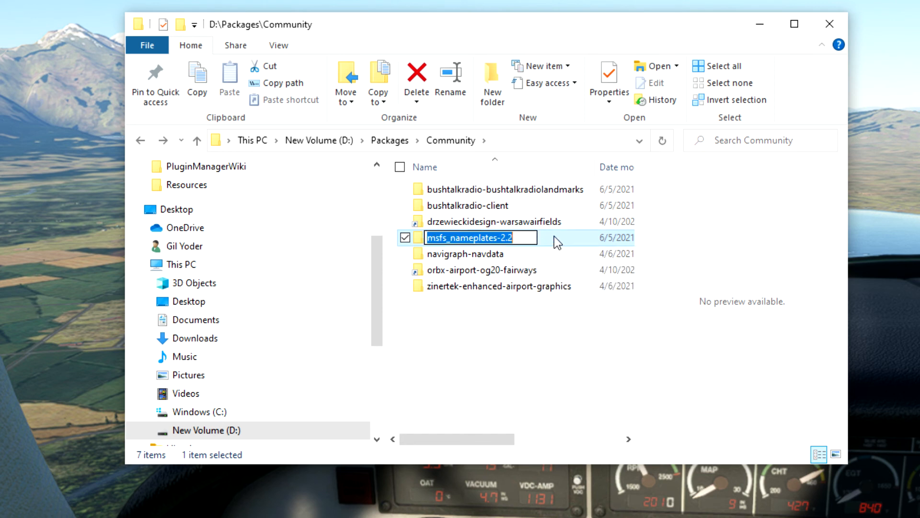
{"action": "key", "text": "Escape"}
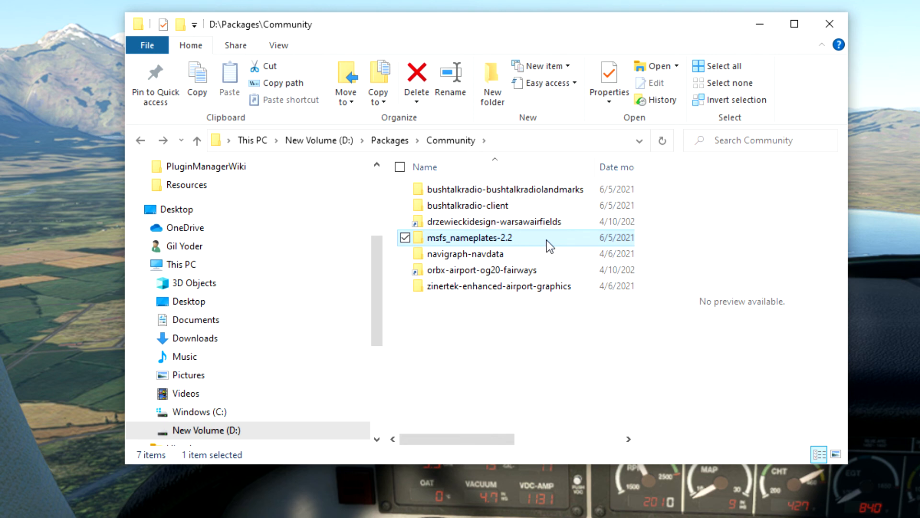
{"action": "mouse_move", "coordinate": [546, 240]}
{"action": "left_click", "coordinate": [830, 24]}
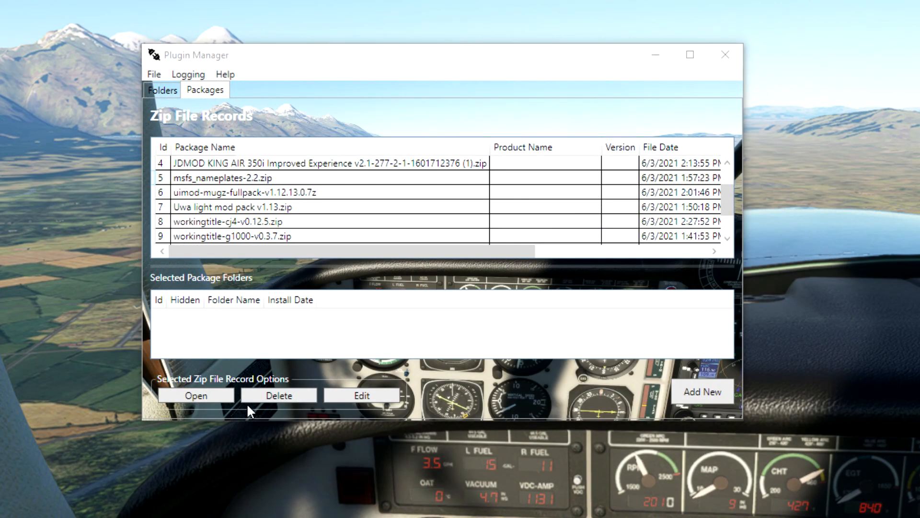
Synchronize the list of installed MSFS folders and hide the msfs_nameplates-2.2 folder
{"action": "left_click", "coordinate": [166, 90]}
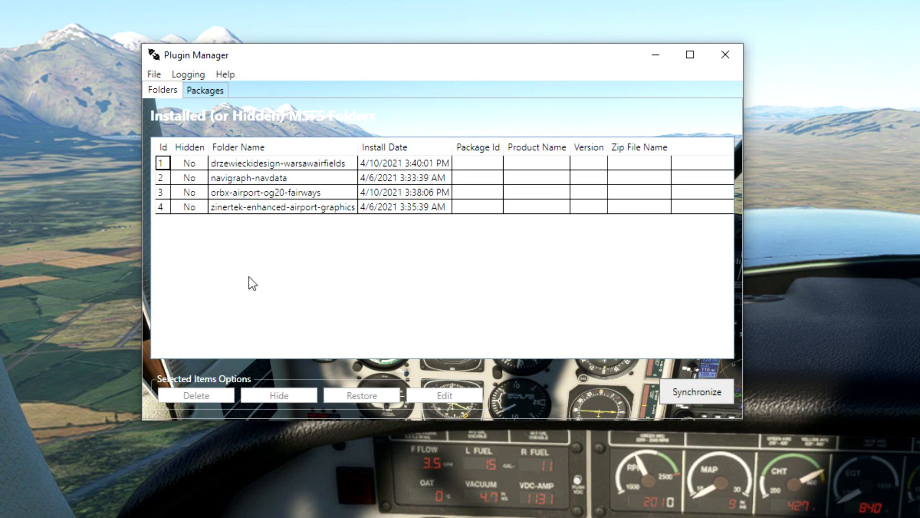
{"action": "left_click", "coordinate": [712, 390]}
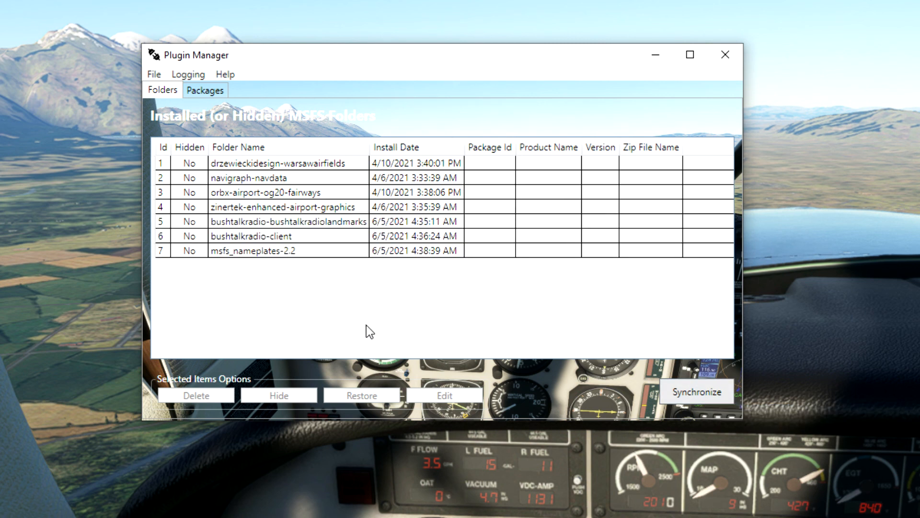
{"action": "left_click", "coordinate": [254, 253]}
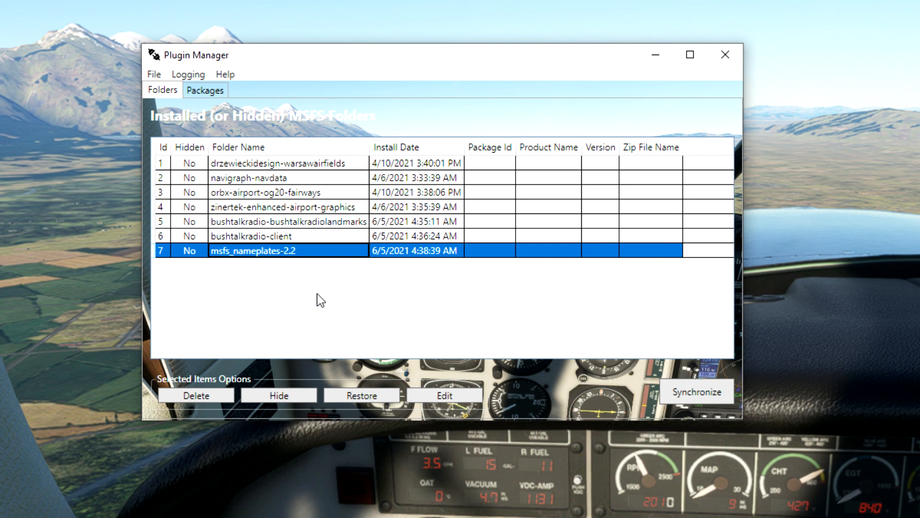
{"action": "left_click", "coordinate": [268, 398]}
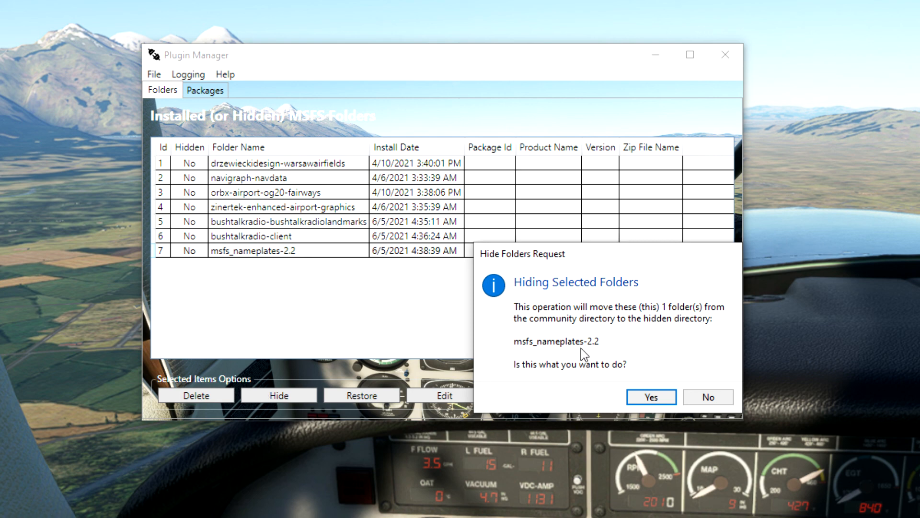
{"action": "left_click", "coordinate": [659, 398]}
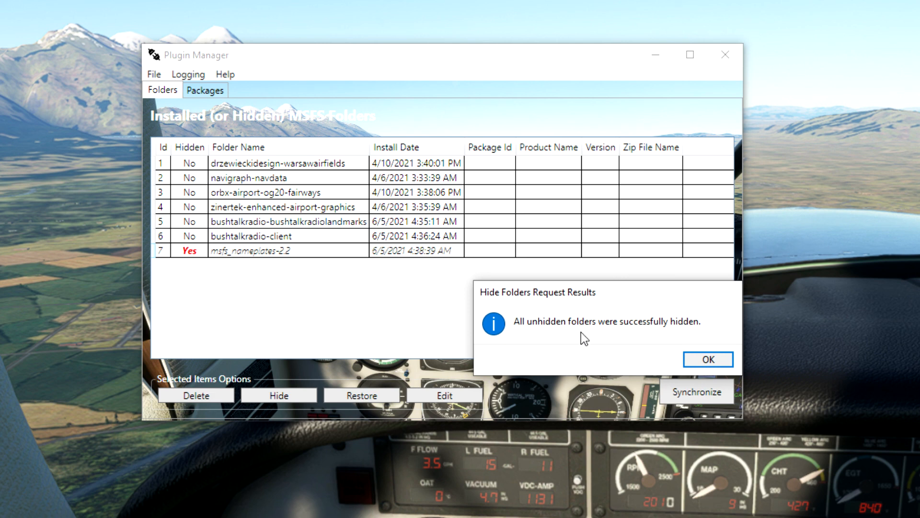
{"action": "left_click", "coordinate": [713, 360]}
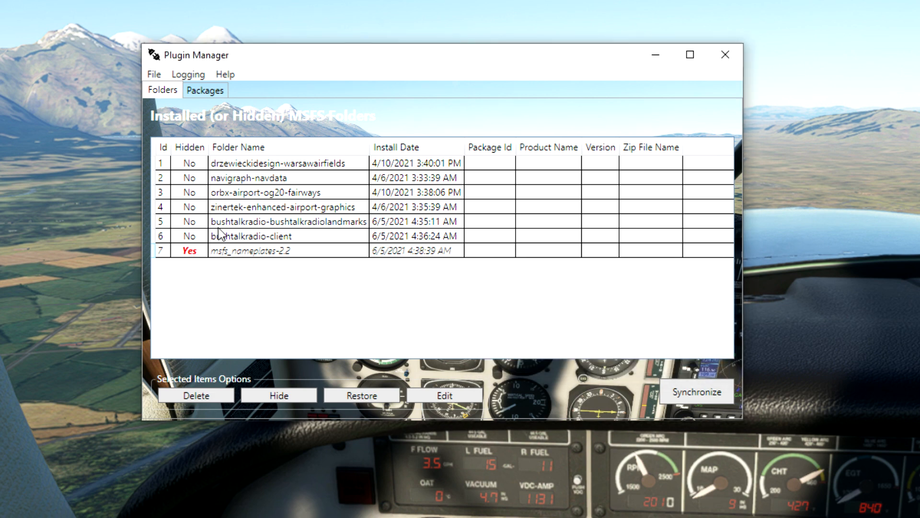
Check the D:\Packages\Staging folder in File Explorer for the hidden msfs_nameplates-2.2 folder and close the window
{"action": "left_click", "coordinate": [235, 221]}
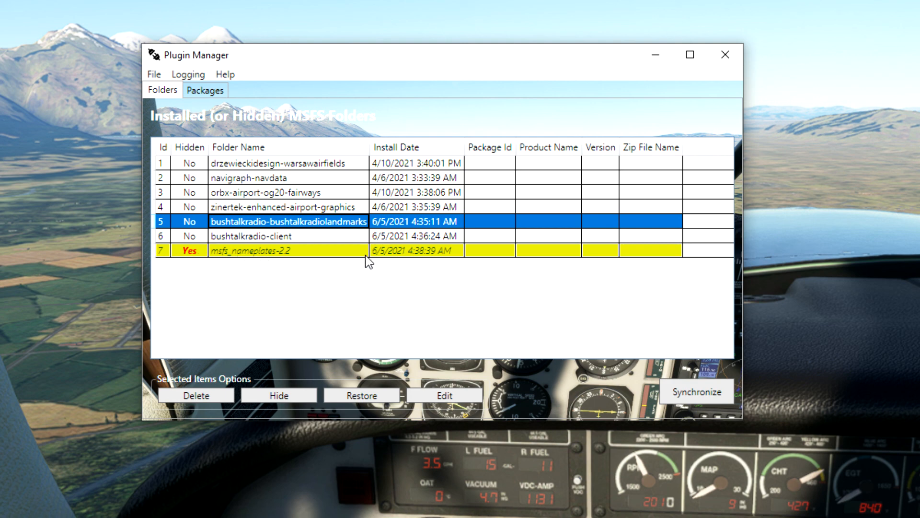
{"action": "key", "text": "super+e"}
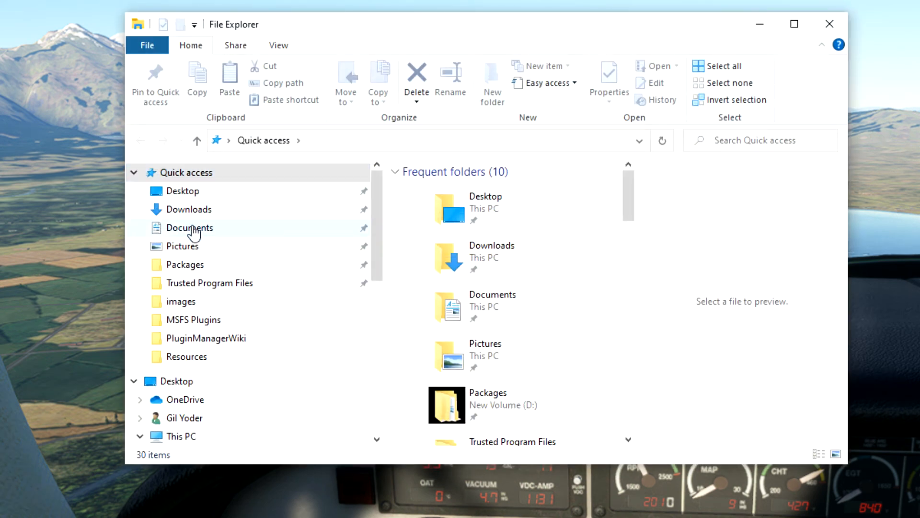
{"action": "left_click", "coordinate": [185, 264]}
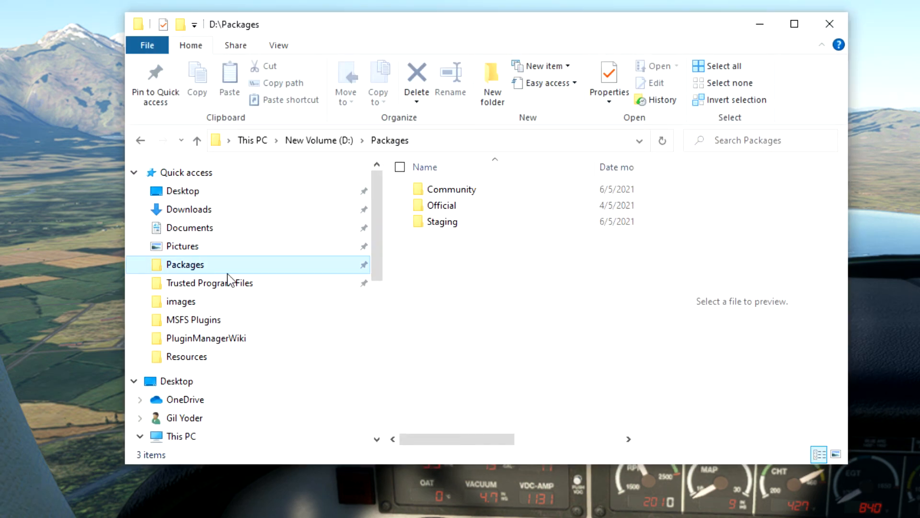
{"action": "double_click", "coordinate": [450, 225]}
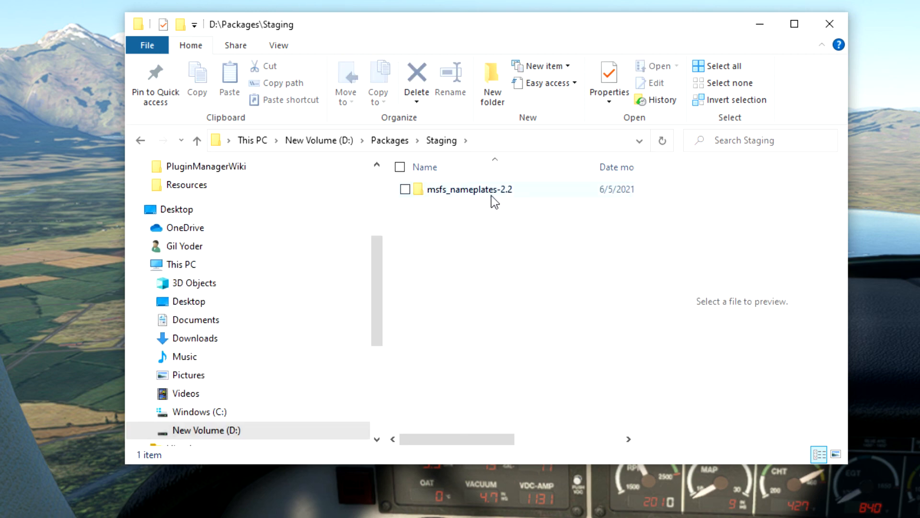
{"action": "left_click", "coordinate": [831, 27]}
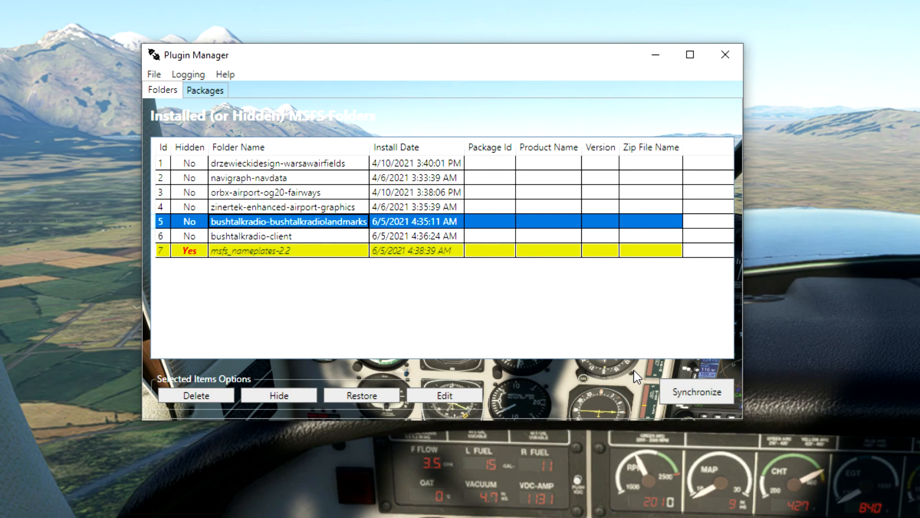